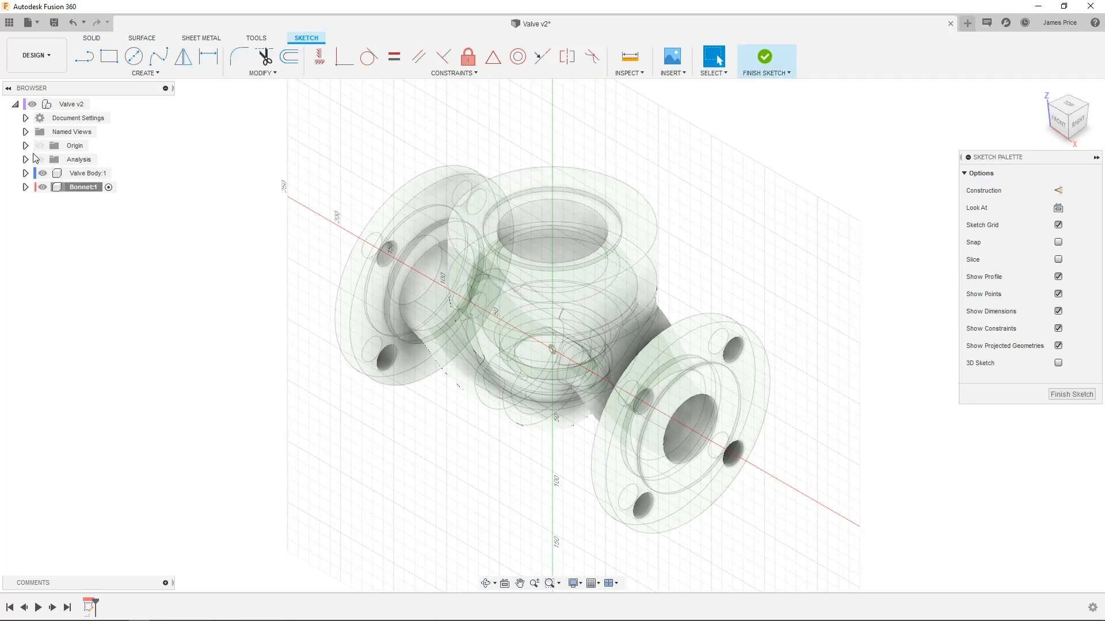
Switch to the saved Sketch Front named view
click(77, 200)
click(26, 133)
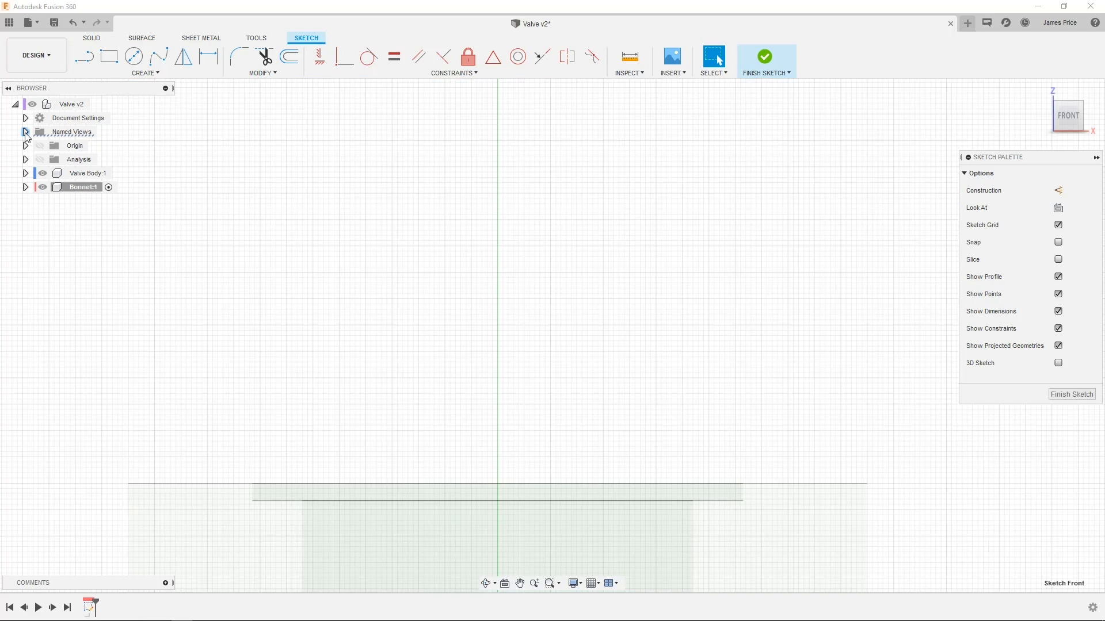
Remove the rectangle command from the sketch toolbar, and pin 2-Point Rectangle back to it
mouse_move(109, 55)
mouse_down()
mouse_move(183, 61)
mouse_move(182, 152)
mouse_up()
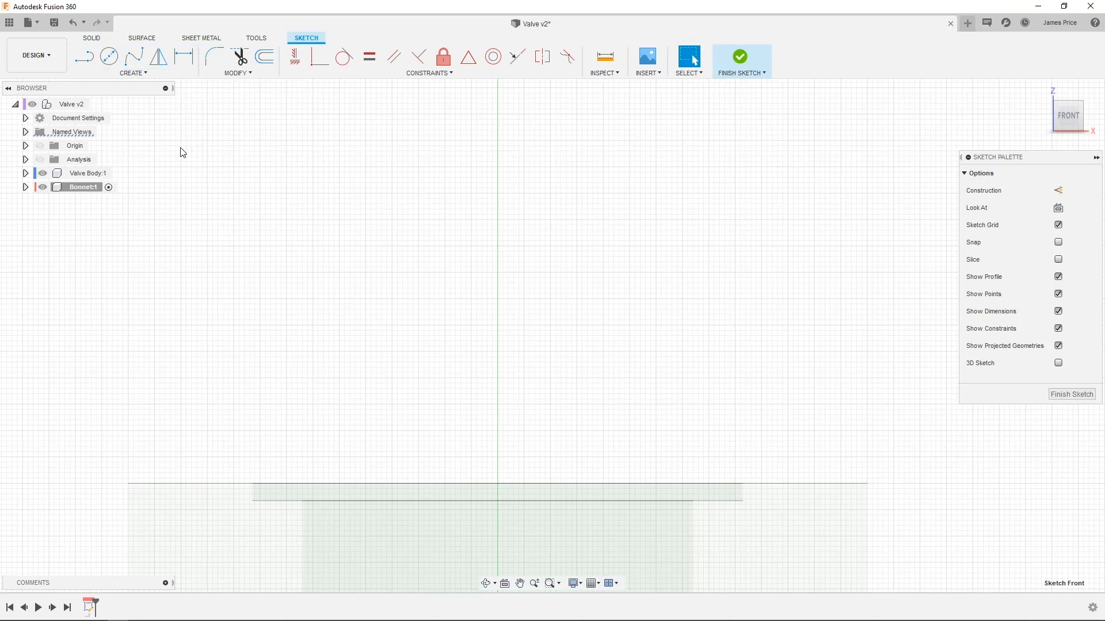
click(140, 74)
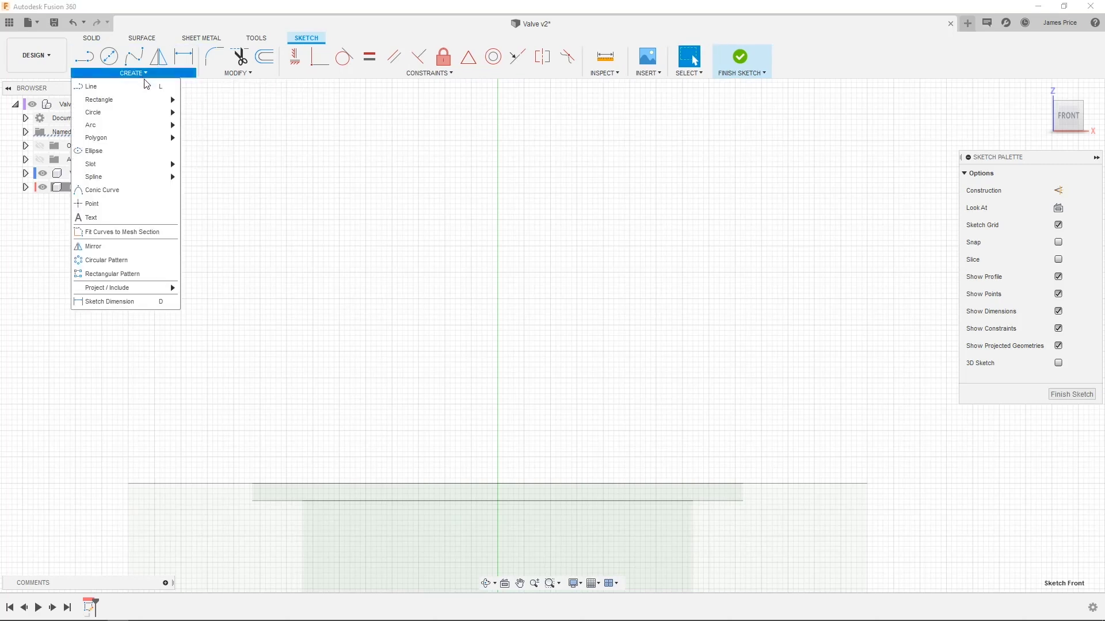
mouse_move(162, 100)
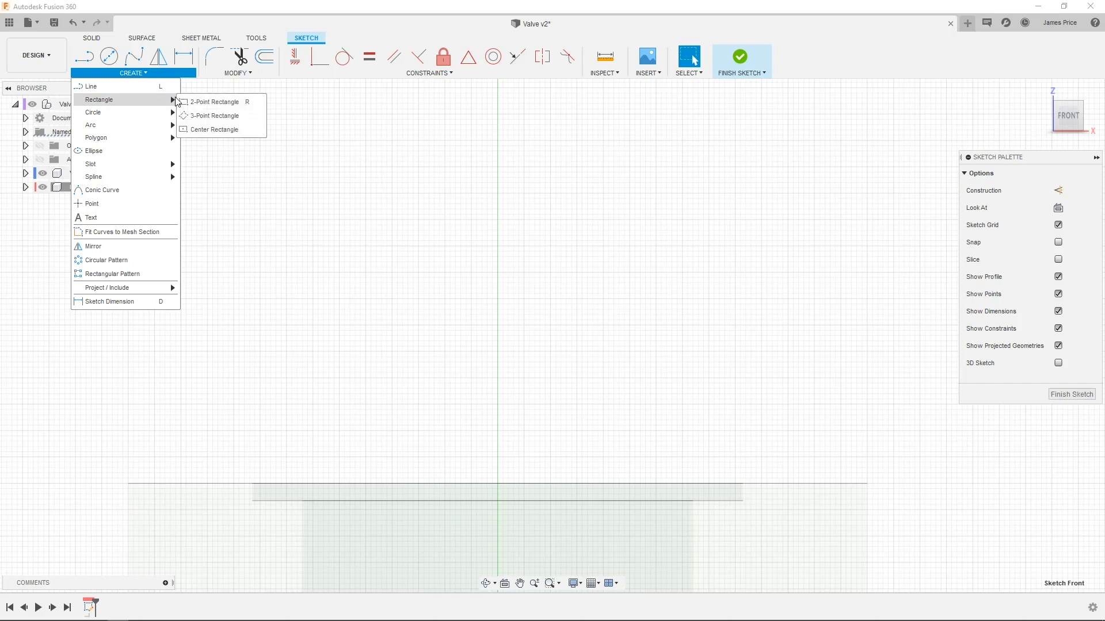
click(257, 103)
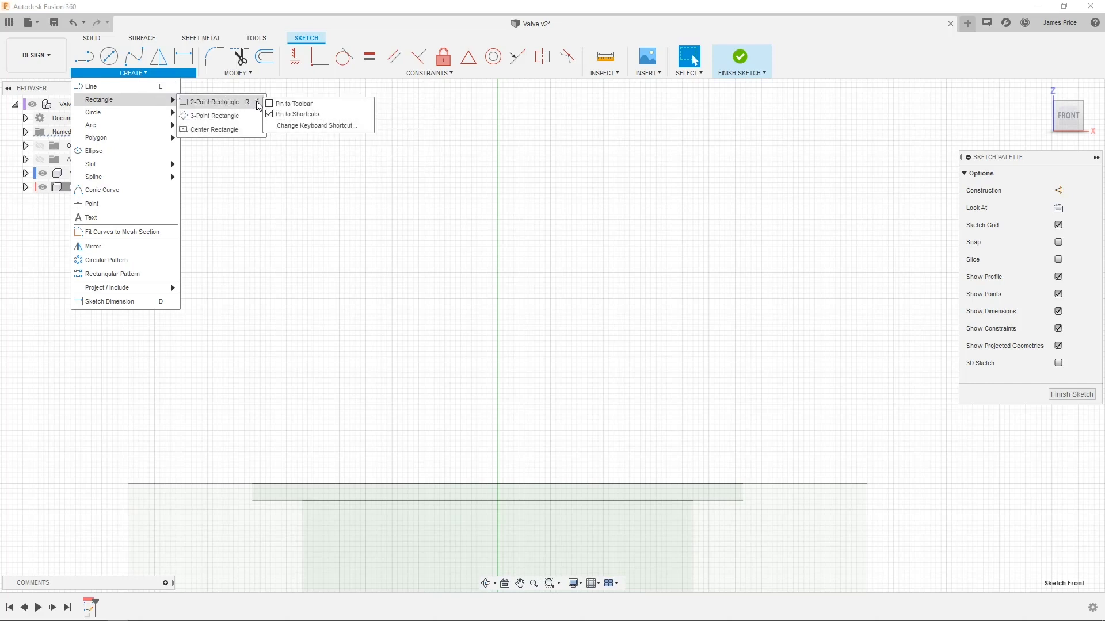
click(270, 104)
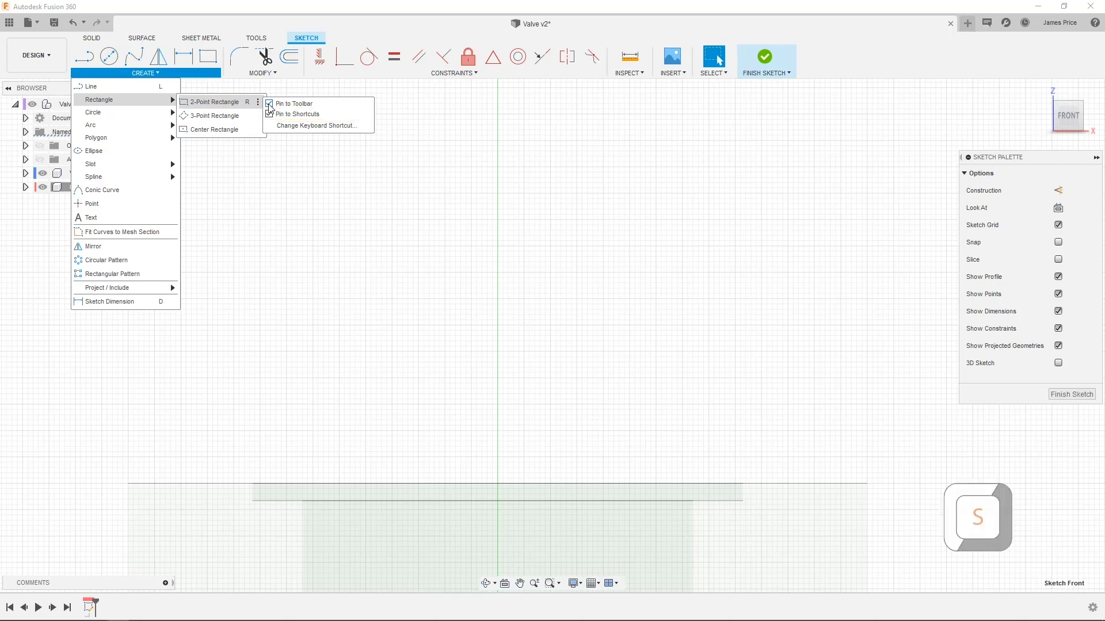
Search the sketch shortcuts for the Point command and add it to them
click(254, 189)
key(s)
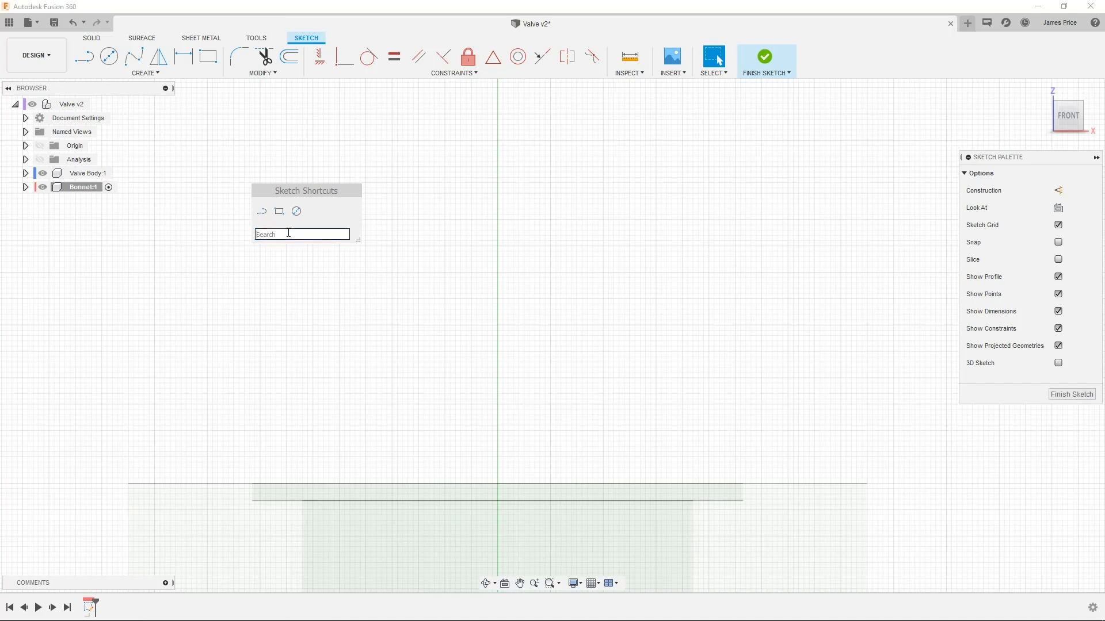
text(point)
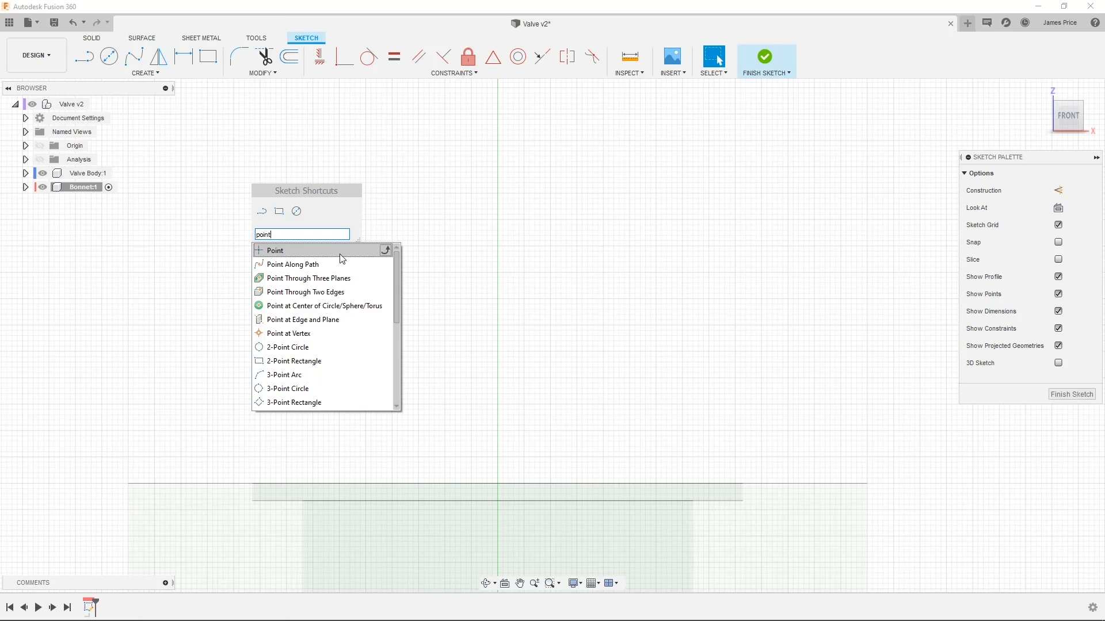
click(384, 250)
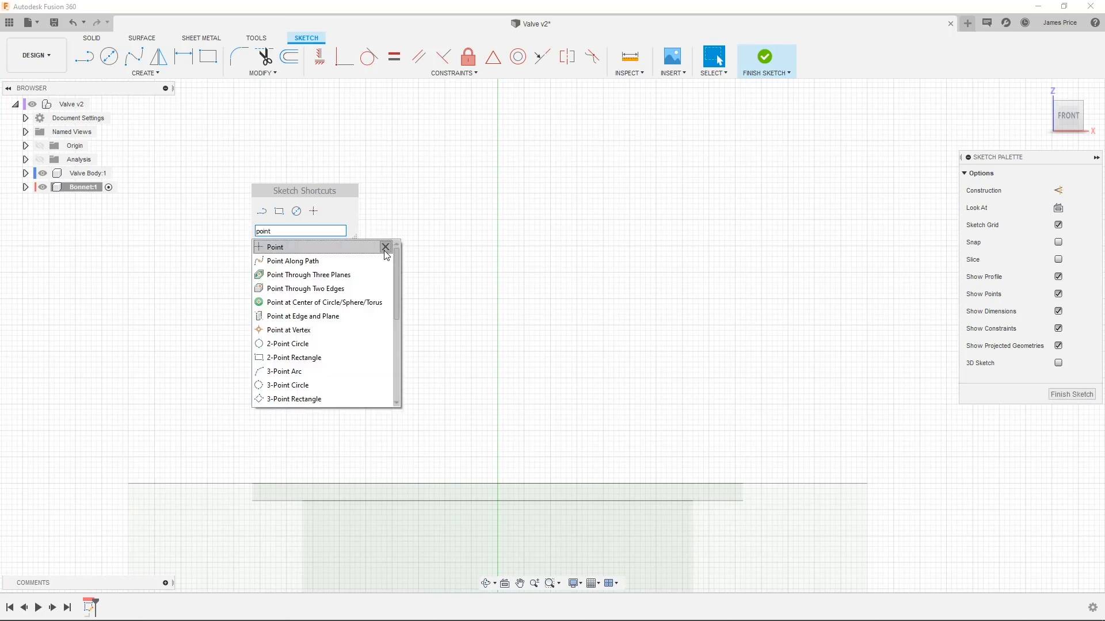
key(Escape)
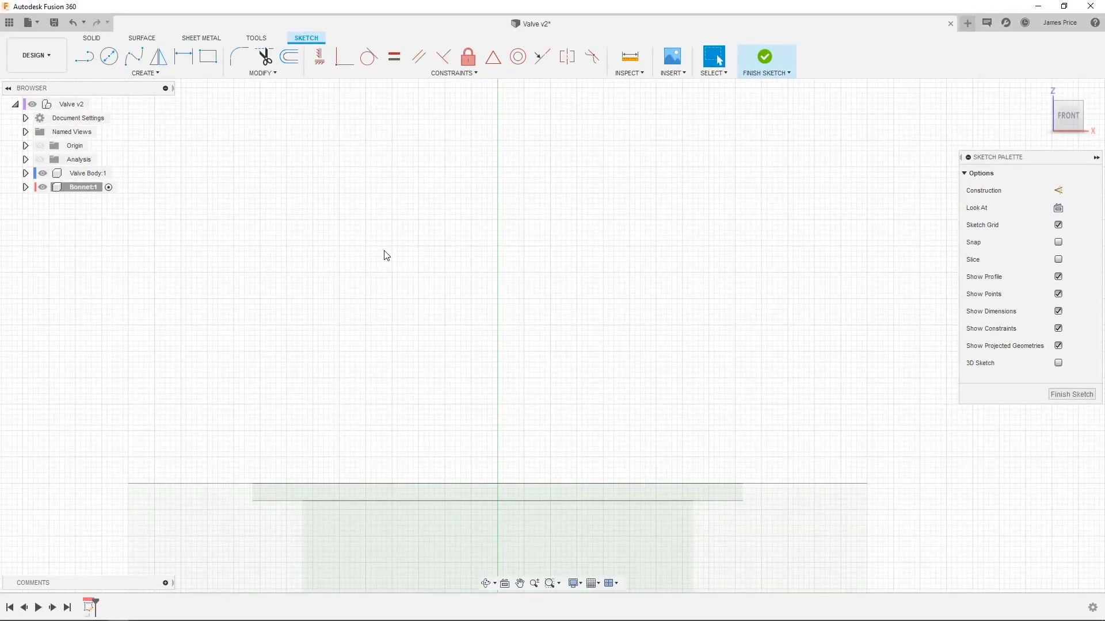
Project the top edge of the valve body's upper flange into the bonnet sketch, keeping the projection link on
click(83, 58)
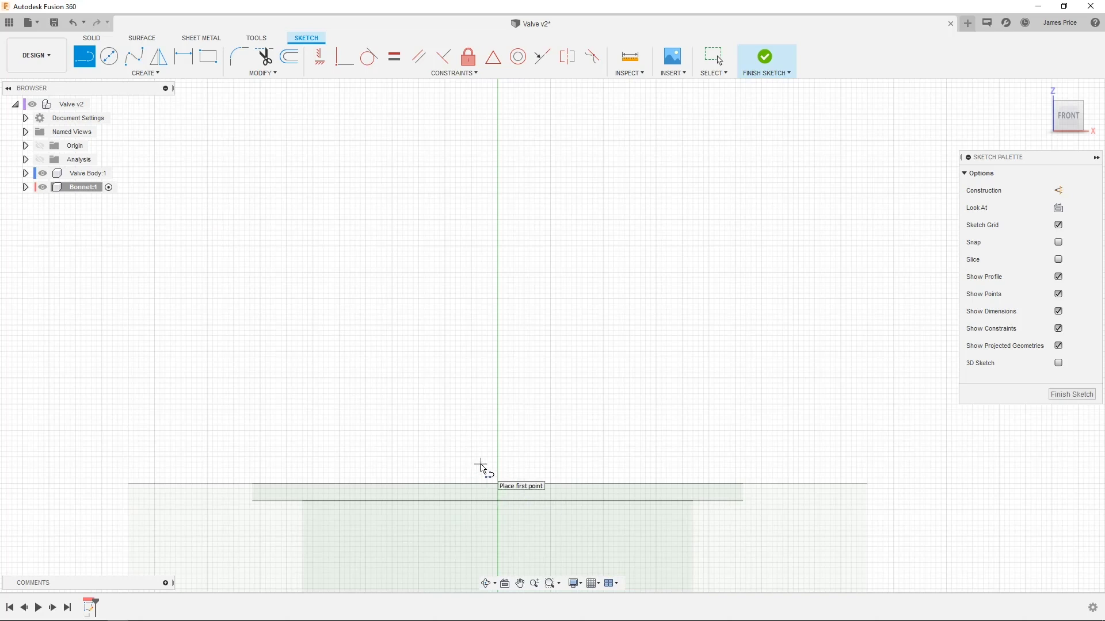
key(Escape)
text(sprojec)
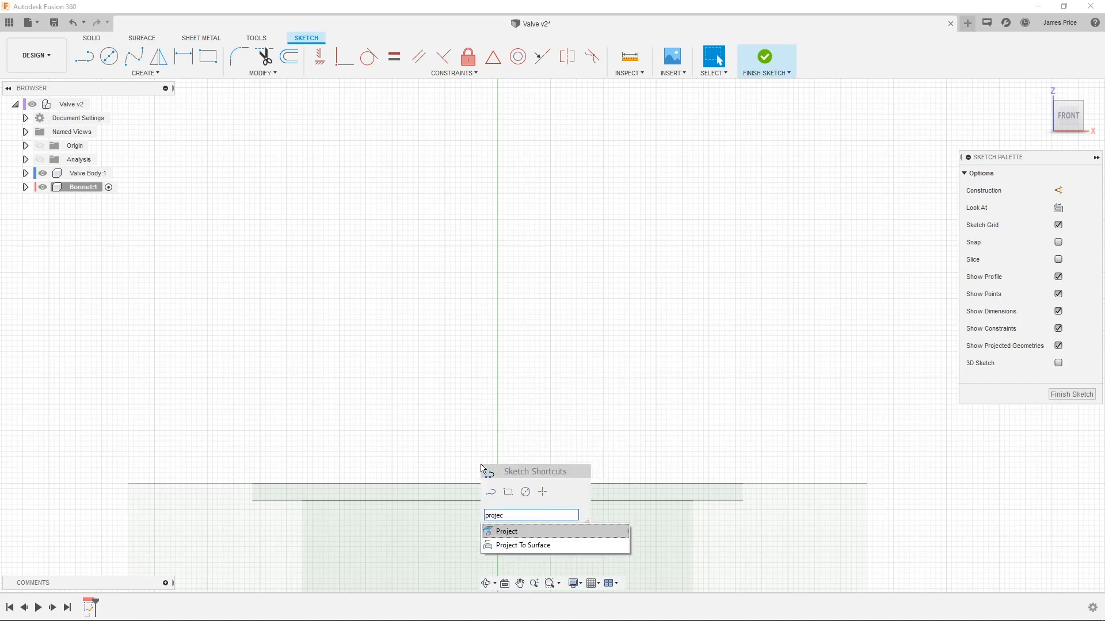
key(Return)
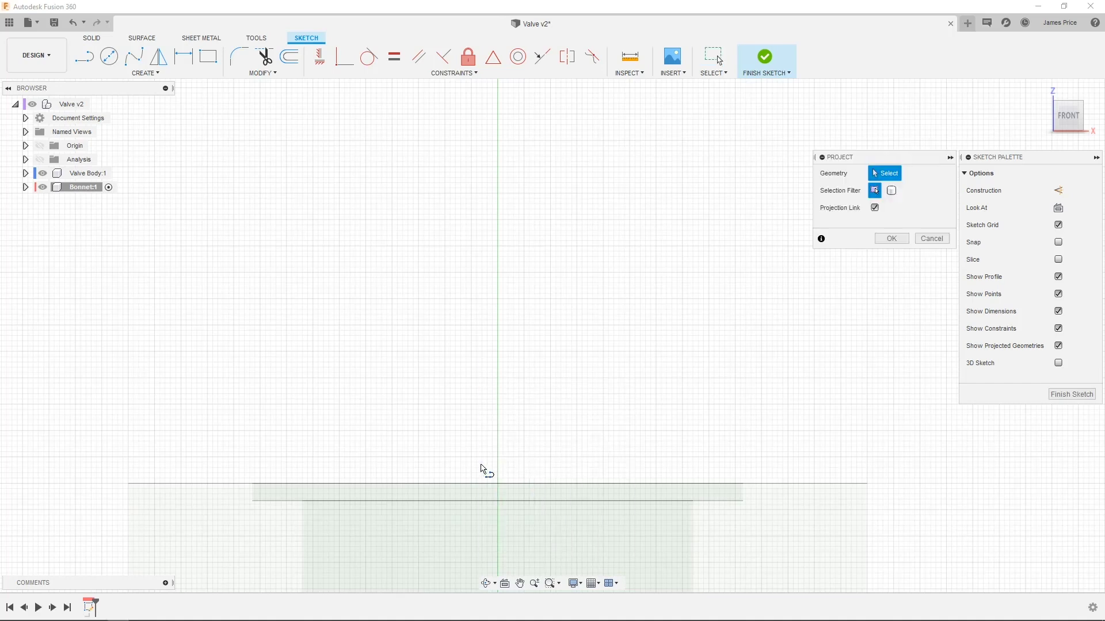
click(233, 484)
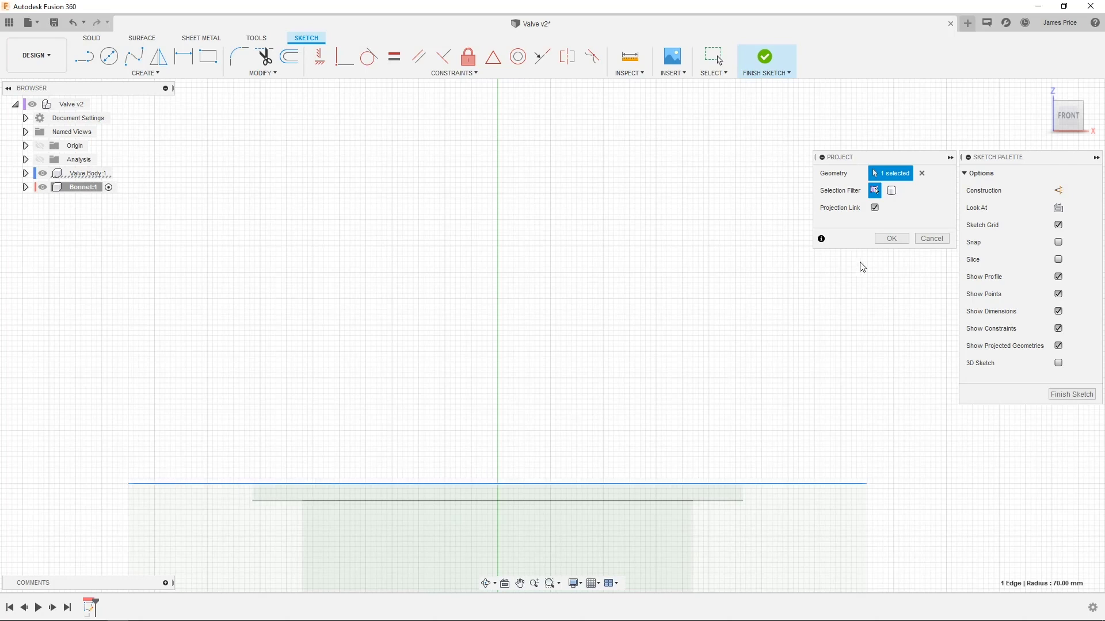
click(892, 241)
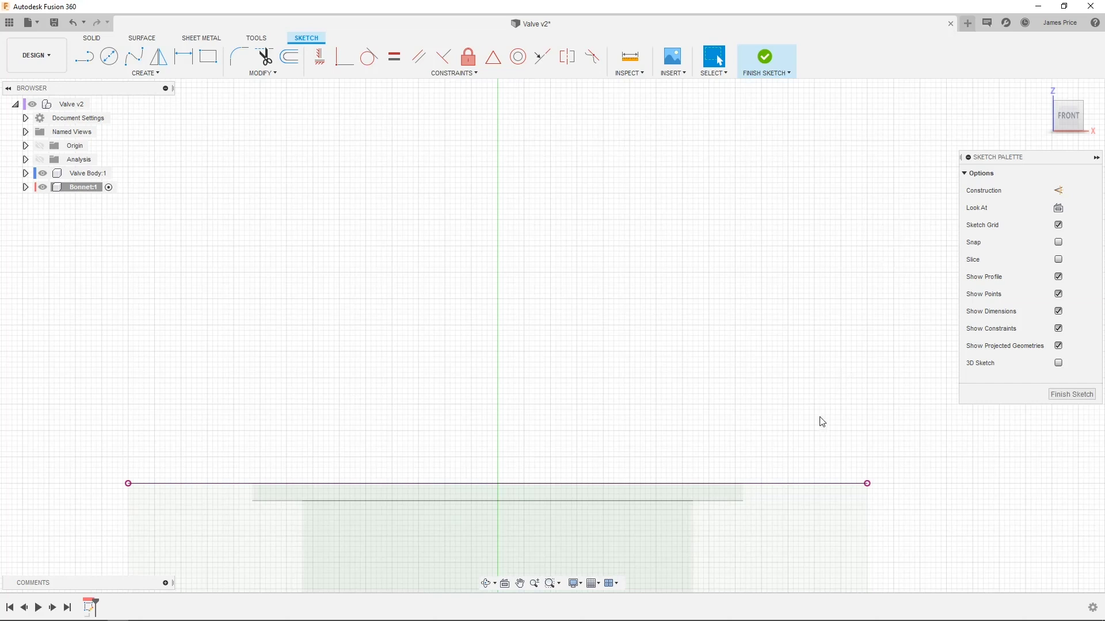
Check the Break Link option for the projected flange edge
click(790, 484)
right_click(790, 487)
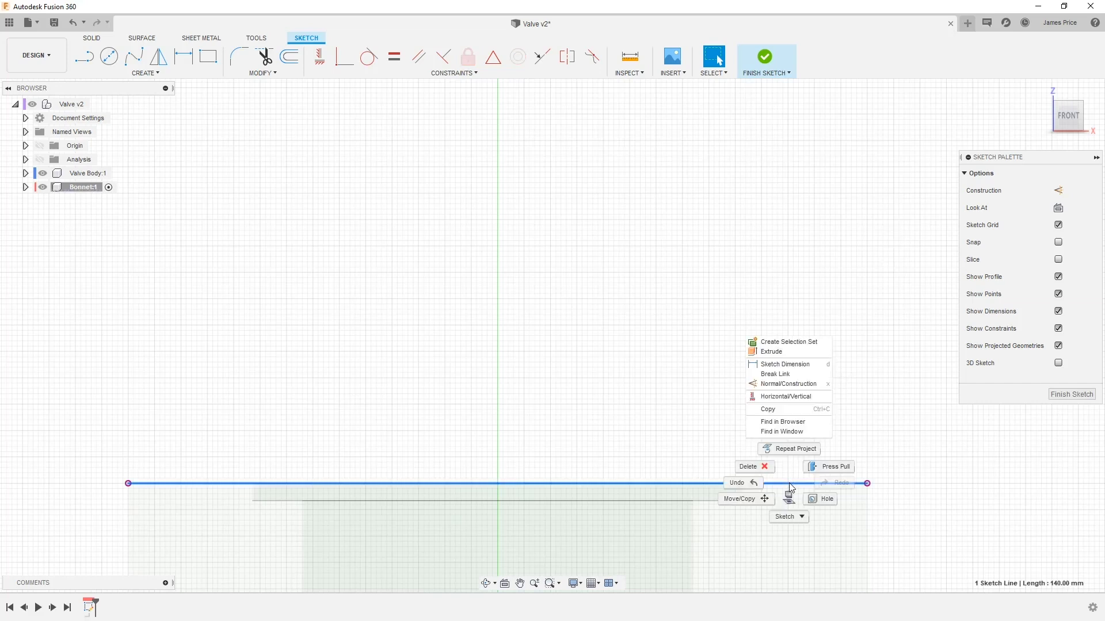
click(792, 377)
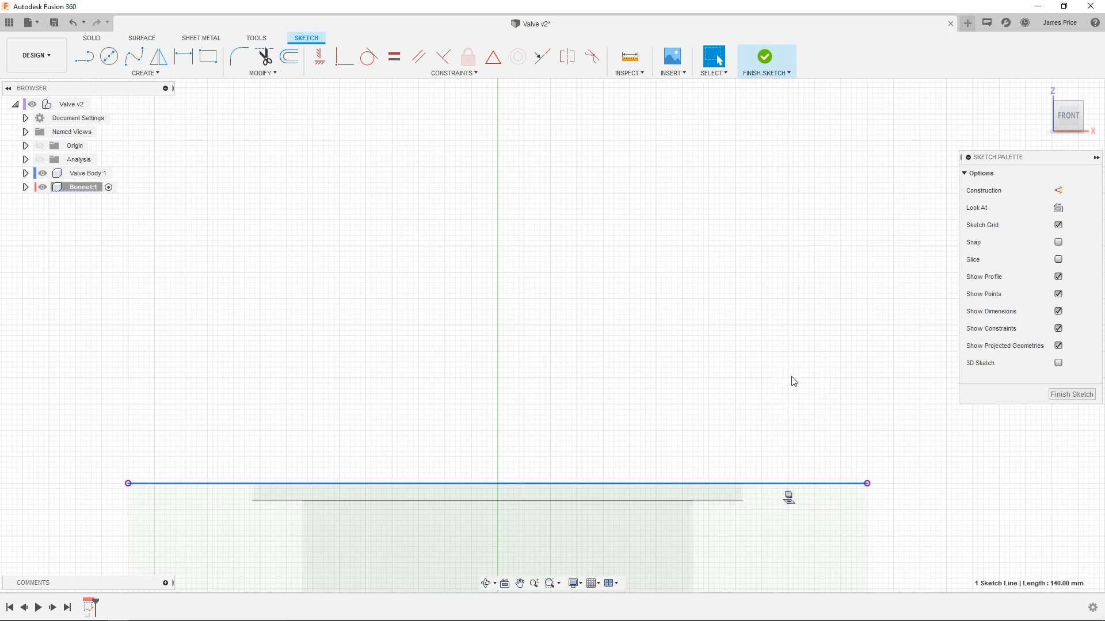
Draw a 70 mm vertical line up from the projected edge's midpoint and a 9 mm line straight down from the same point
key(l)
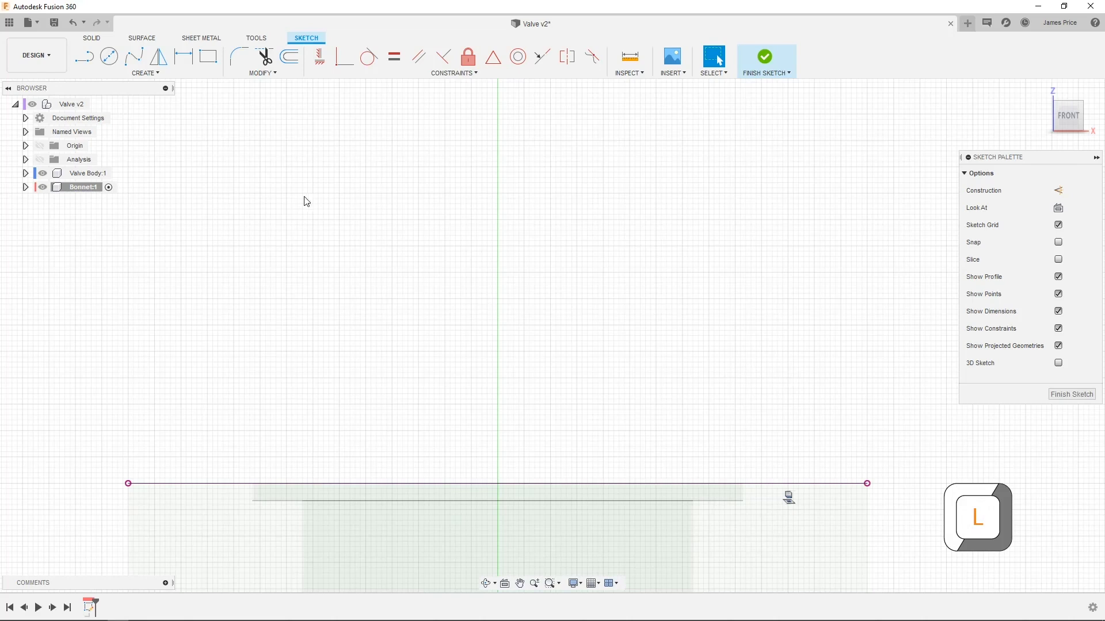
click(93, 65)
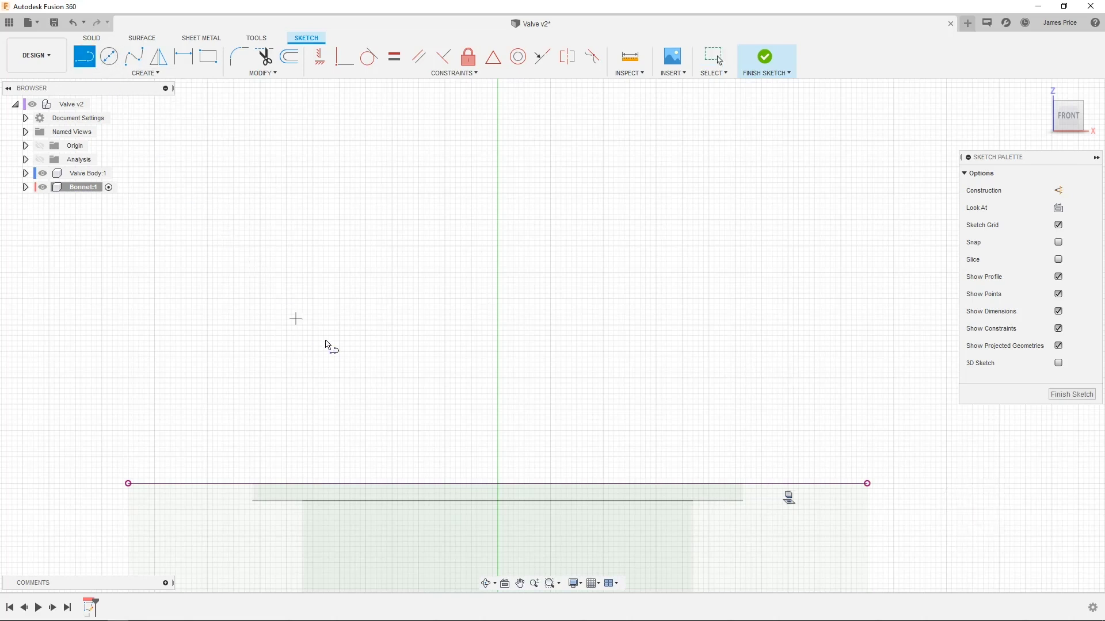
click(498, 486)
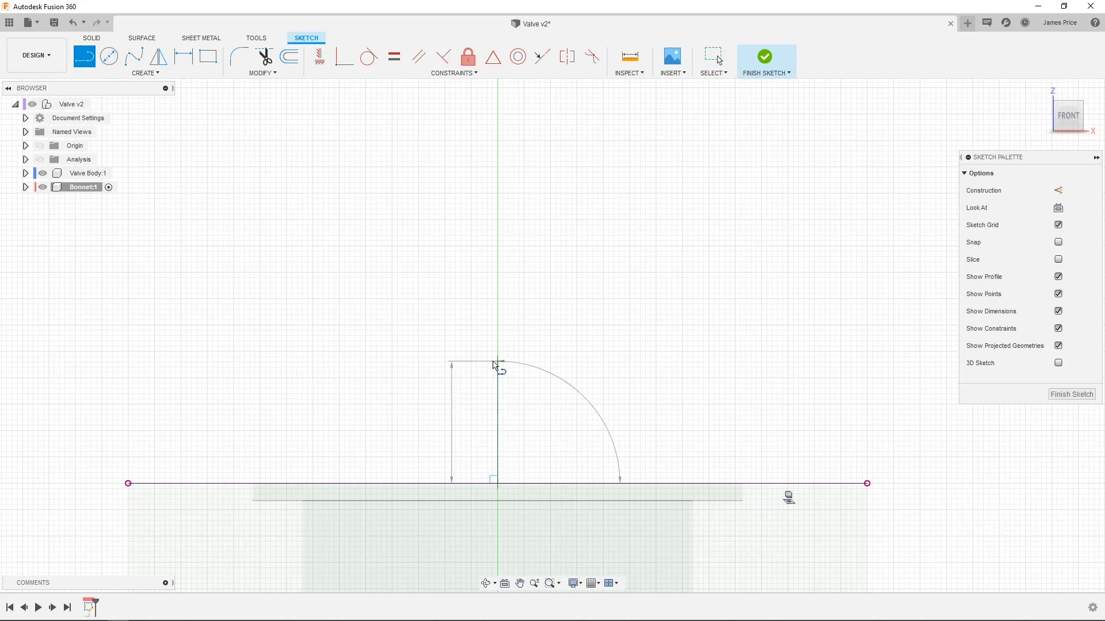
text(70)
key(Return)
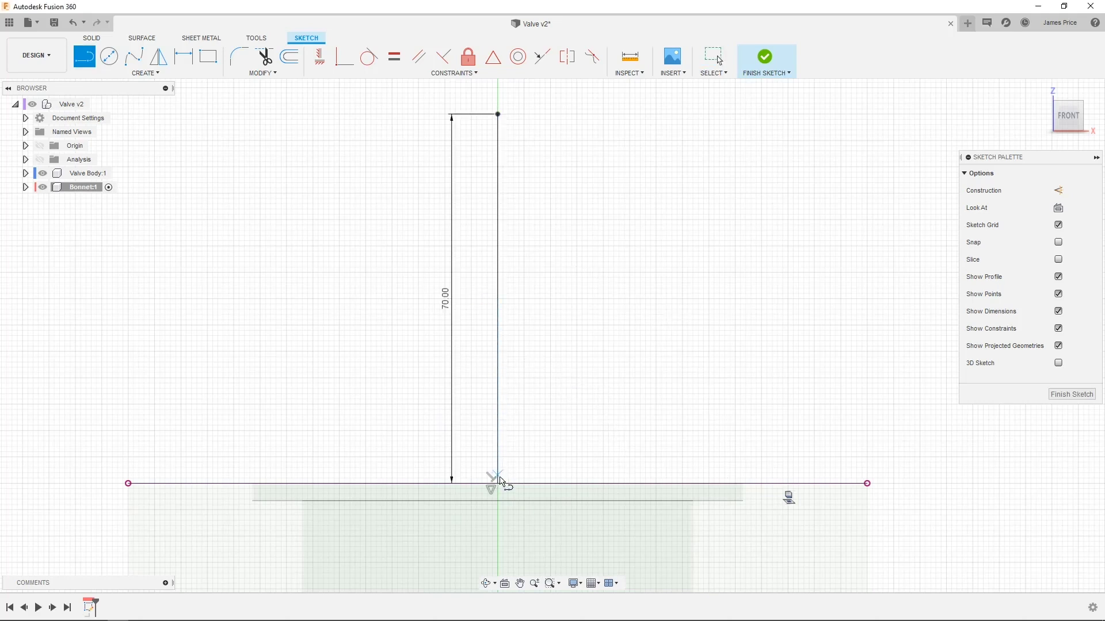
click(498, 485)
text(9)
key(Return)
key(Escape)
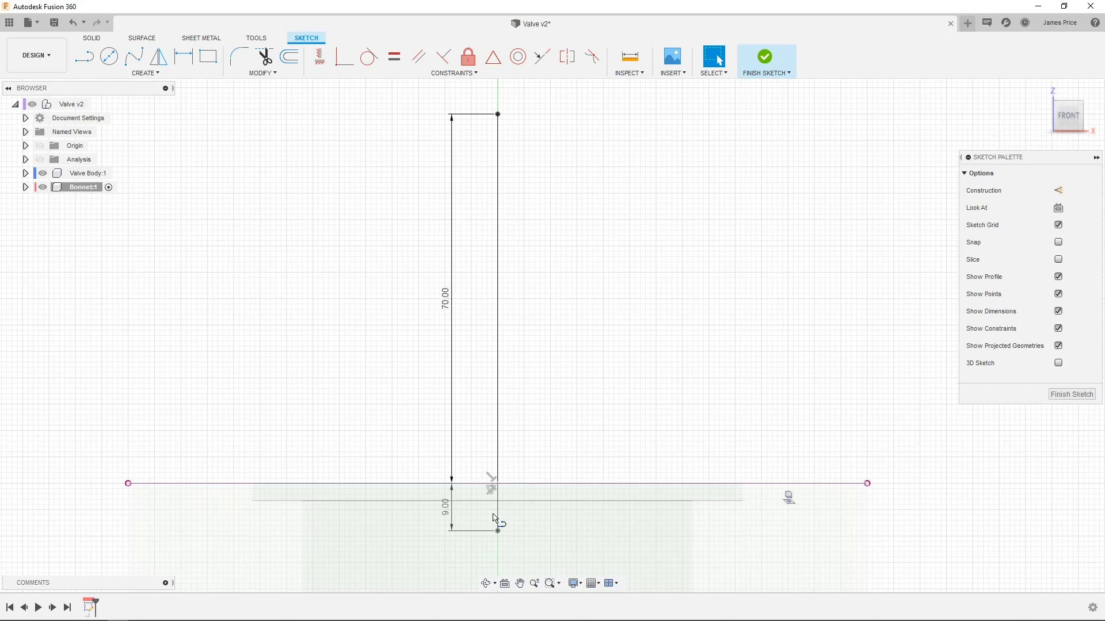
Convert the 70 mm and 9 mm vertical centre lines to construction lines
click(498, 458)
key(x)
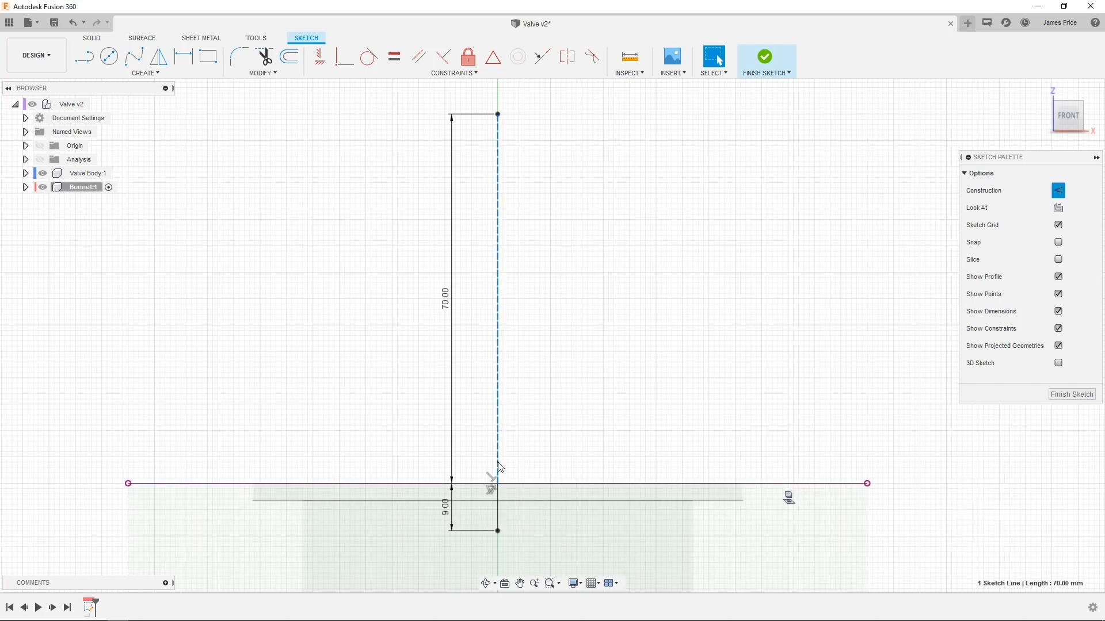
click(499, 511)
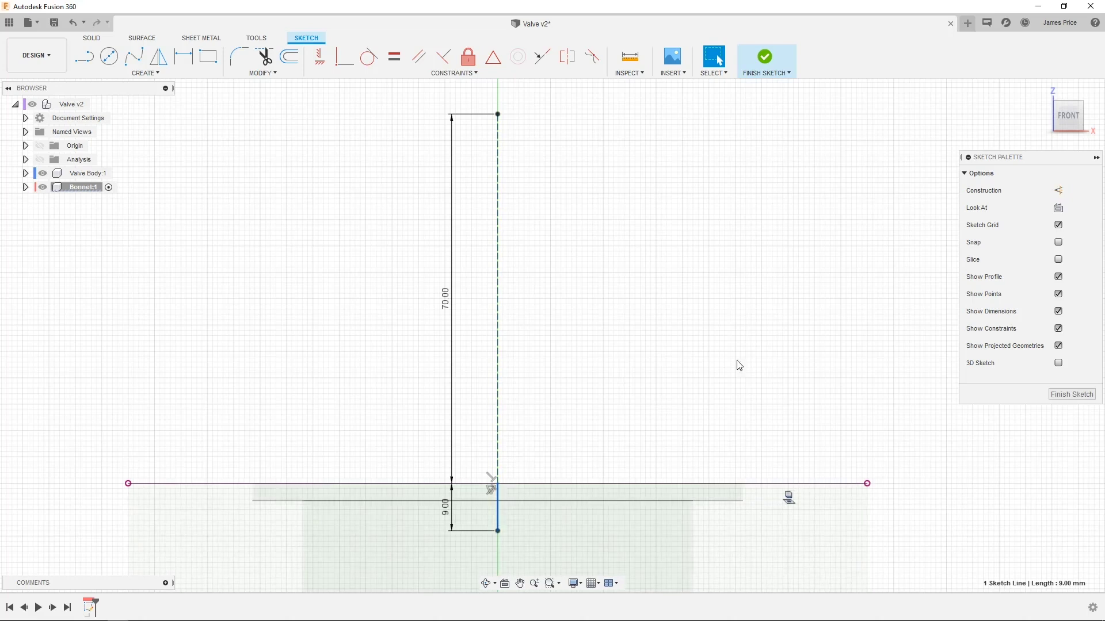
click(1058, 191)
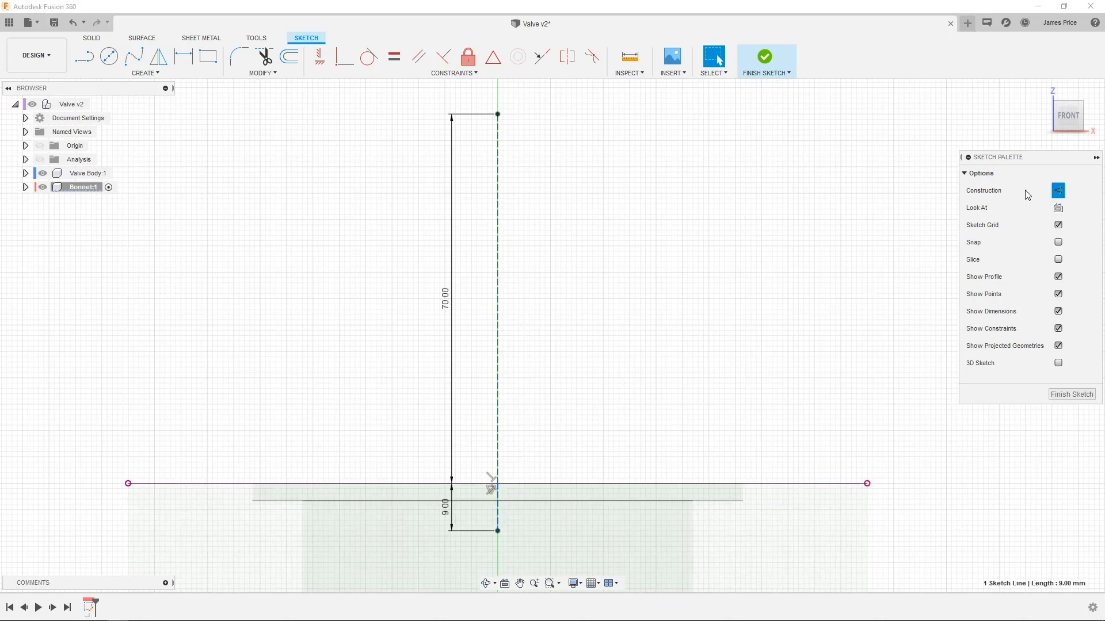
Sketch the bonnet's flange outline, starting level with the 9 mm line's lower end and running about 37 mm outward to align with the projected edge's end
click(84, 56)
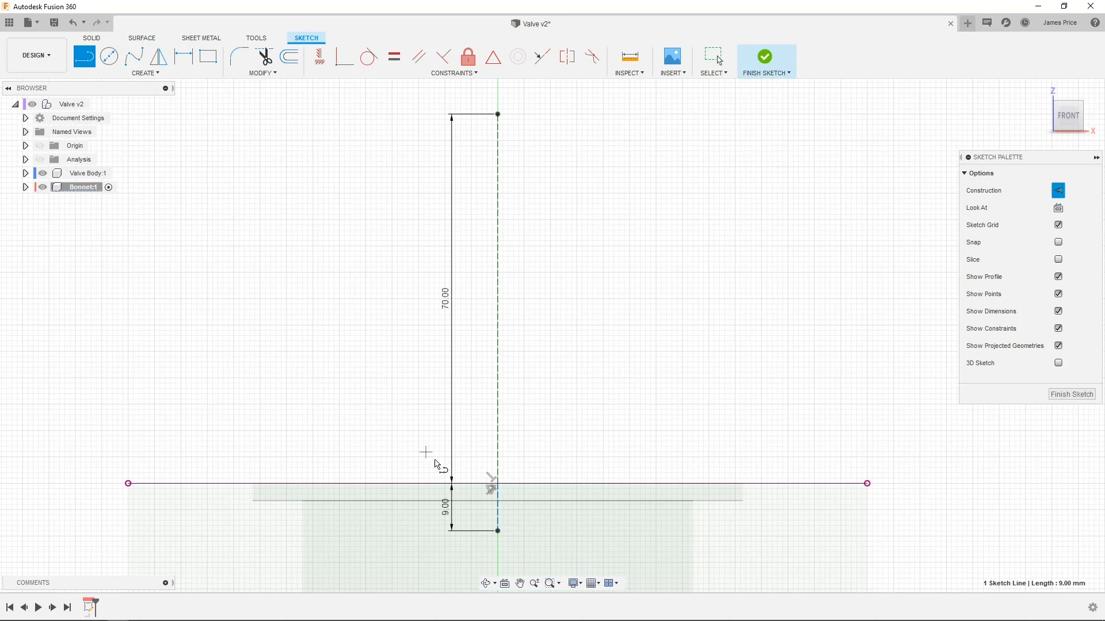
click(498, 530)
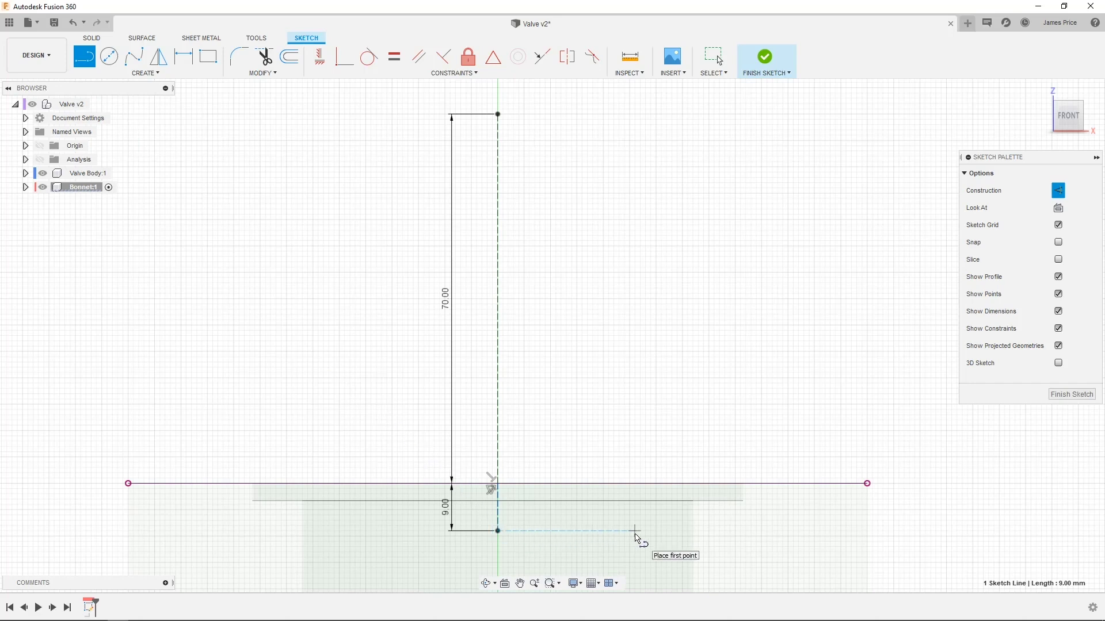
click(668, 531)
click(668, 466)
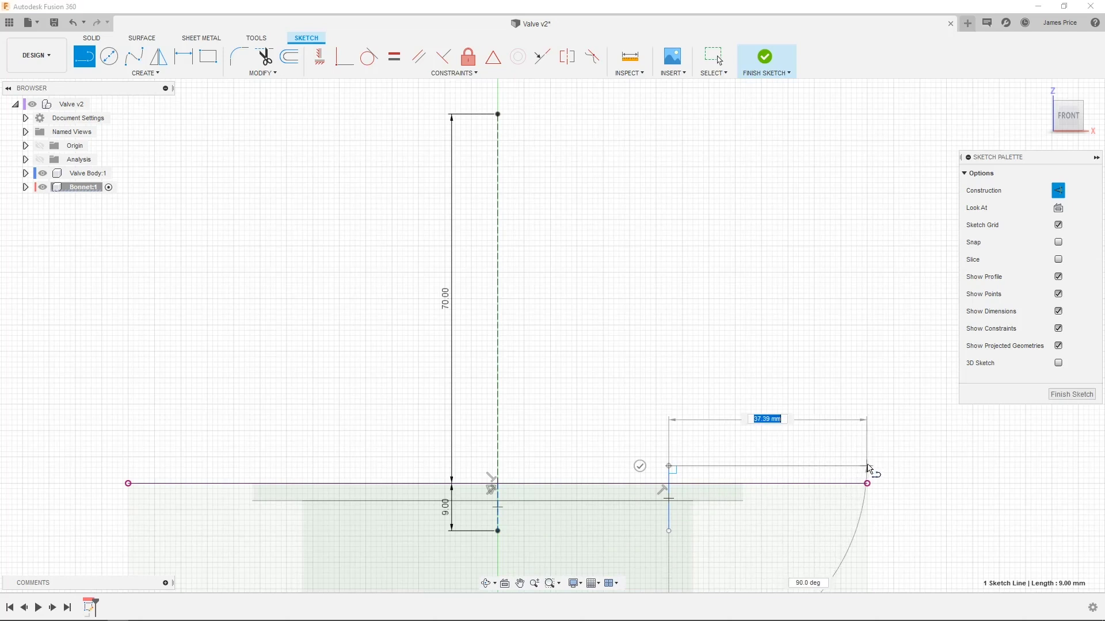
click(867, 466)
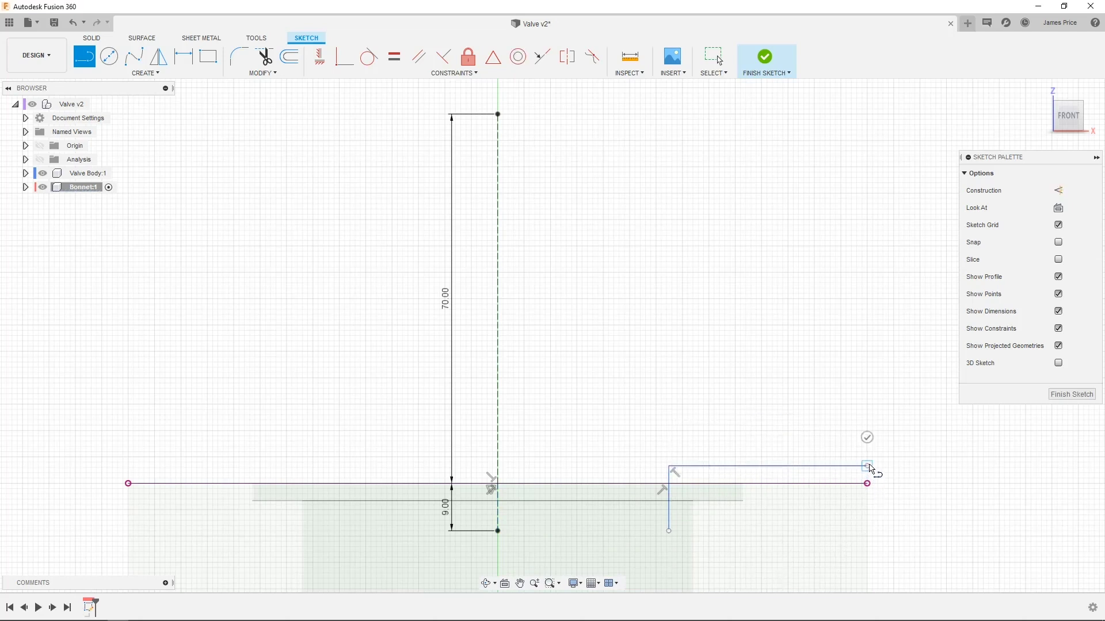
click(867, 406)
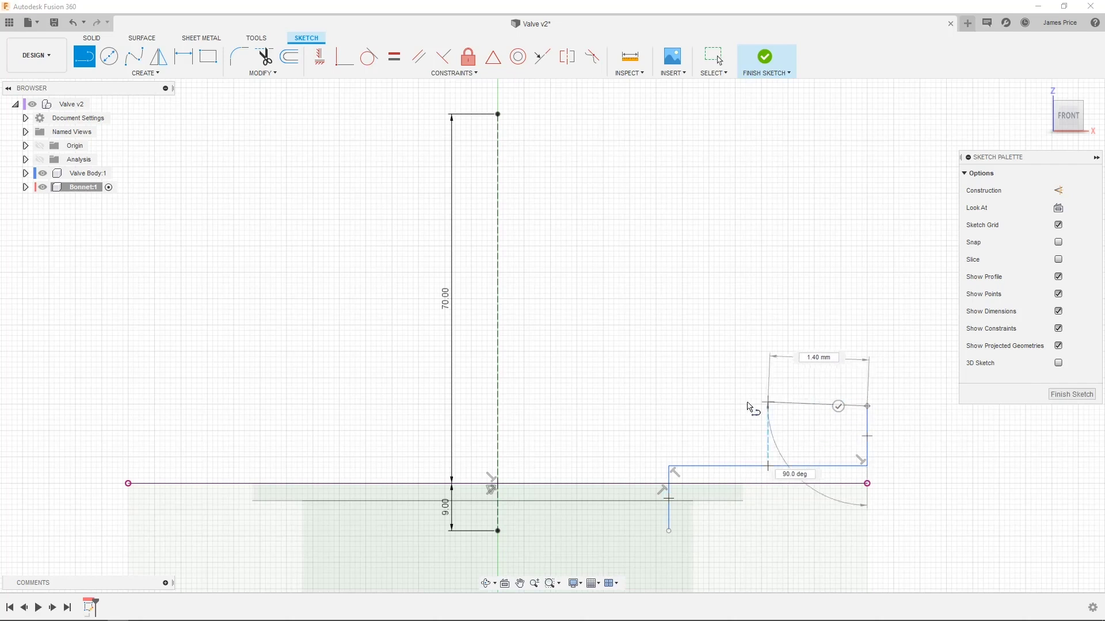
click(653, 406)
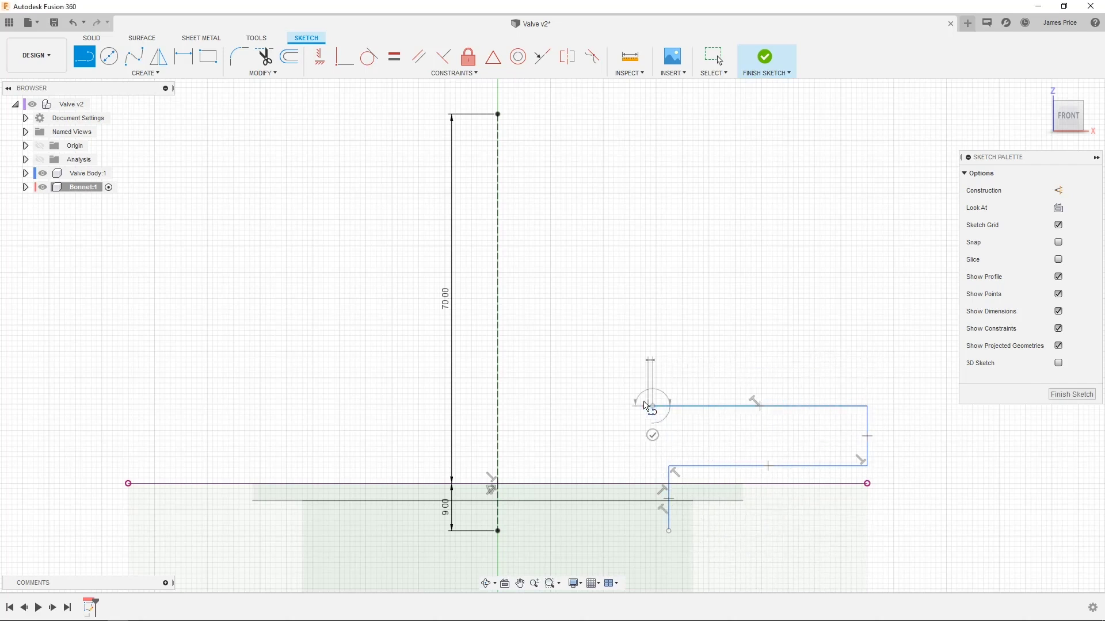
Continue the profile with a tangent arc and a stepped neck up to the top, and close it back at its starting point
click(607, 357)
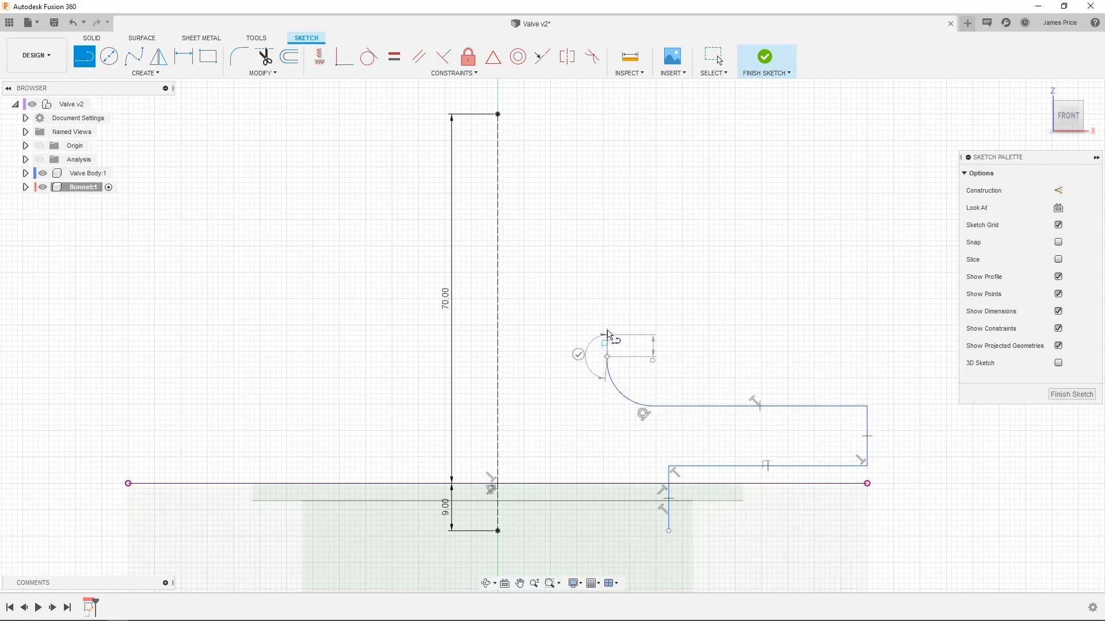
click(607, 236)
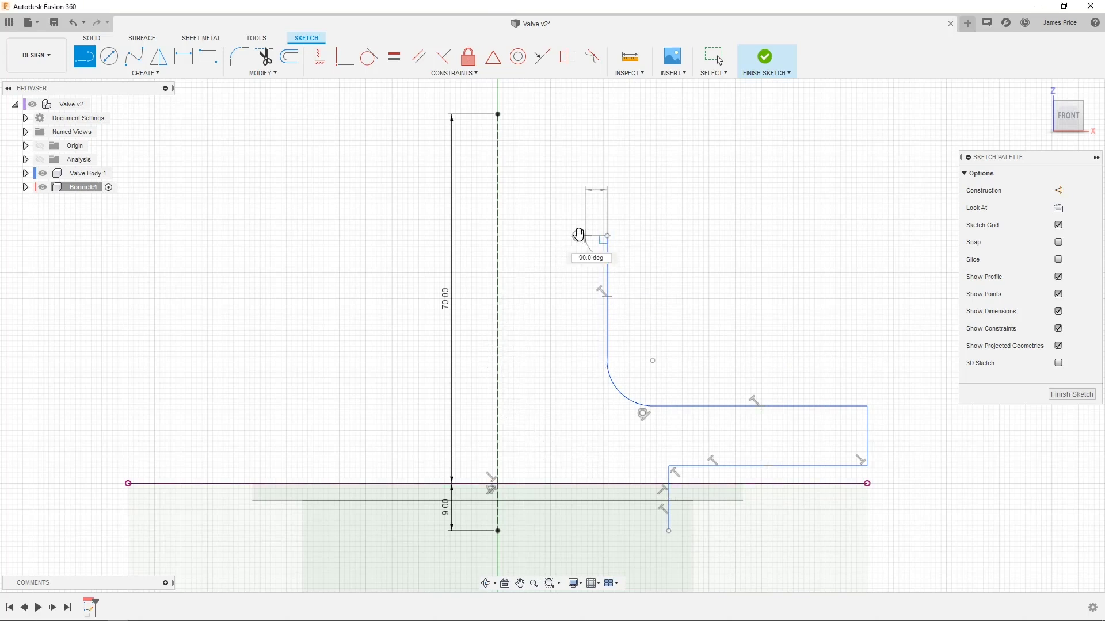
click(559, 236)
click(559, 184)
click(545, 183)
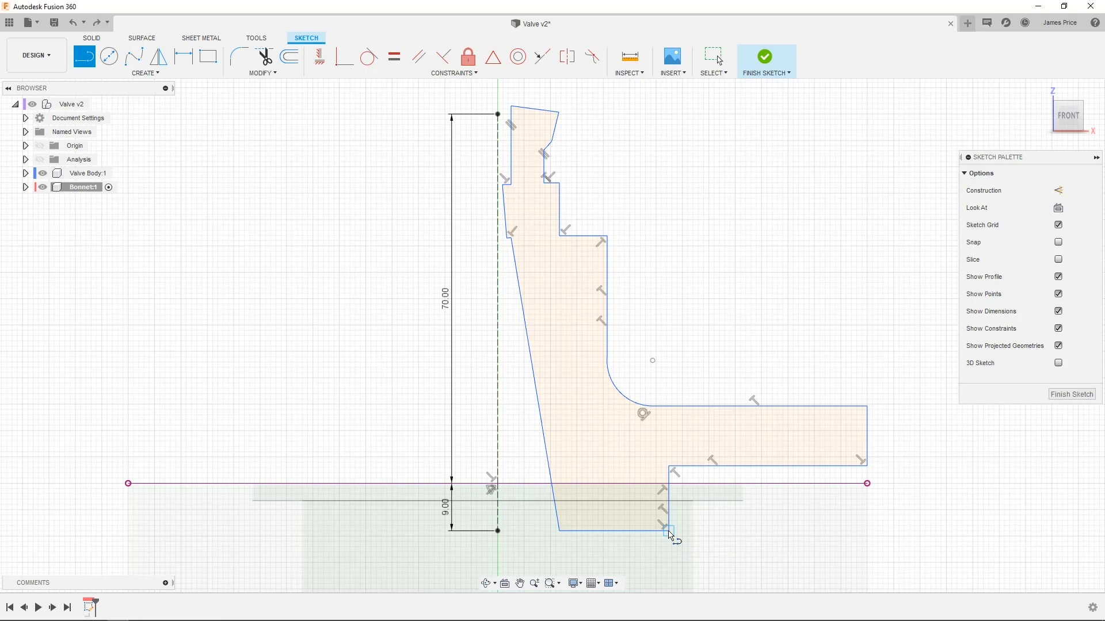
key(Escape)
click(643, 415)
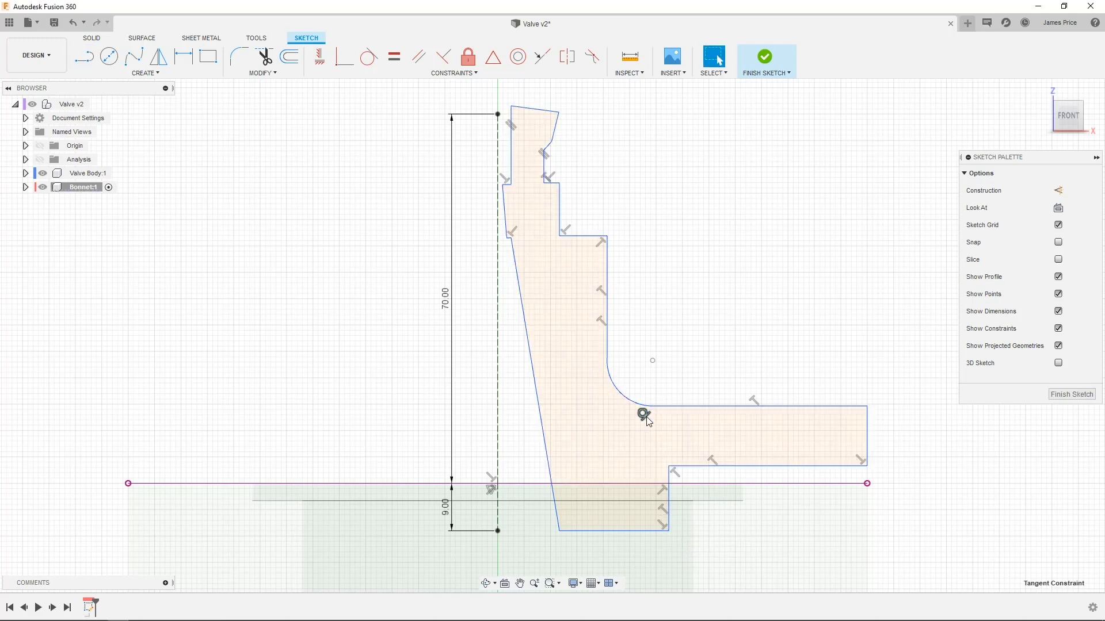
Delete the tangent constraint between the corner arc and the flange's upper edge
right_click(646, 419)
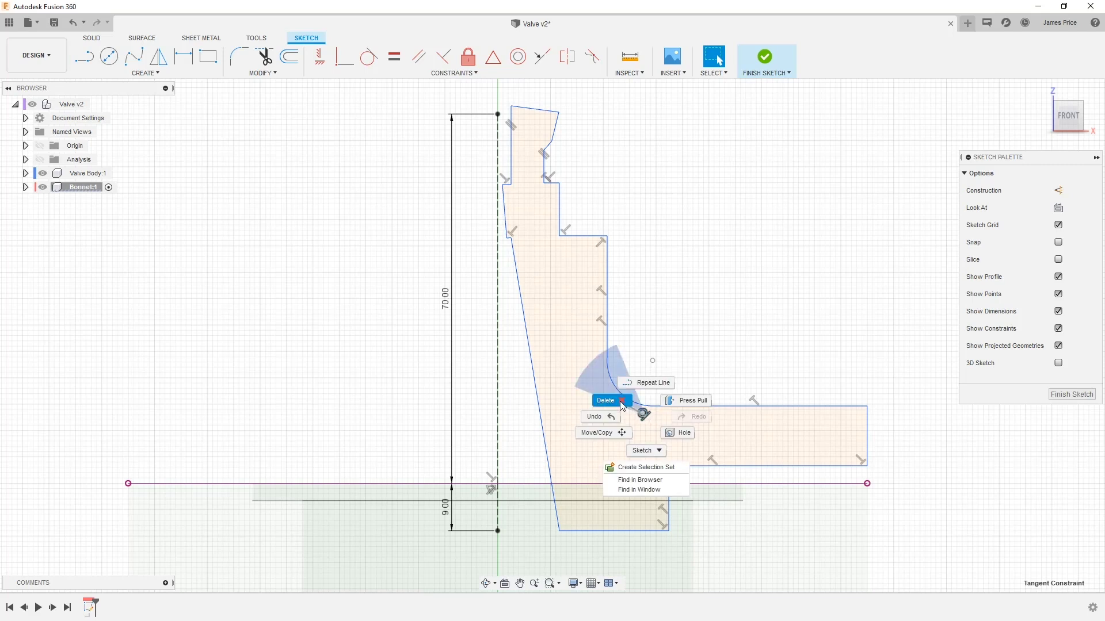
click(620, 403)
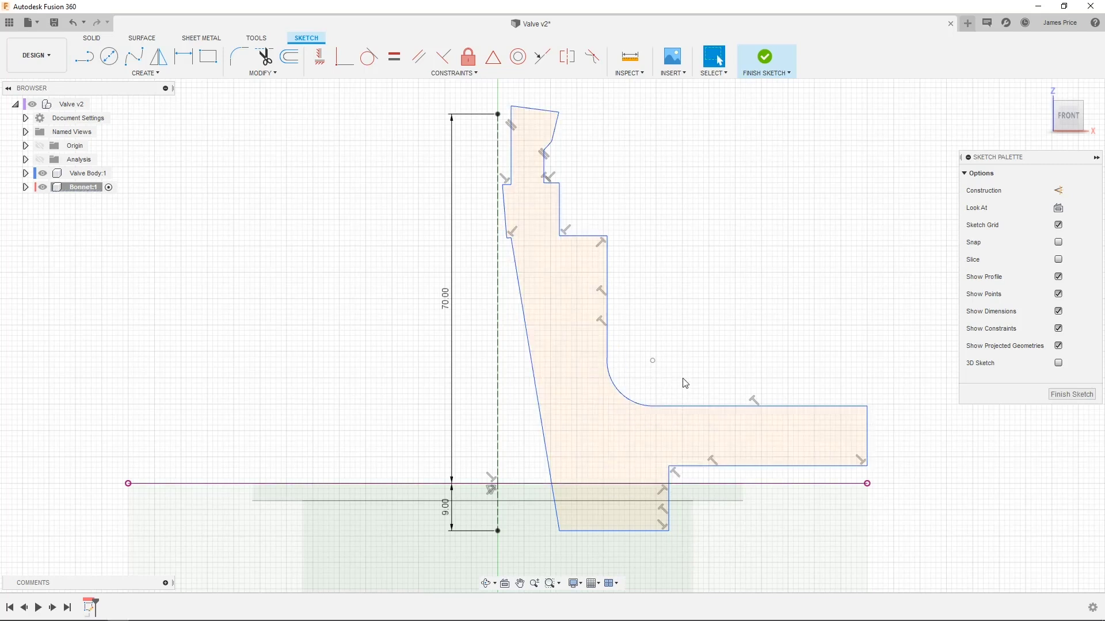
Apply horizontal/vertical constraints to the neck's slanted top and outer edges, the long inner edge and the small inner step
click(550, 114)
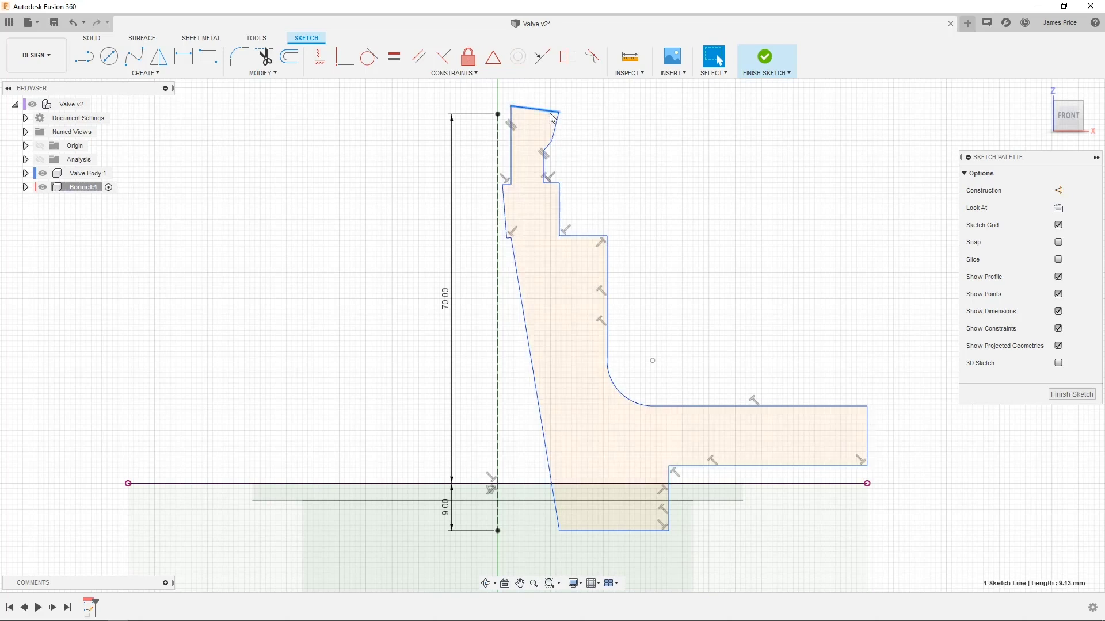
click(557, 125)
right_click(556, 125)
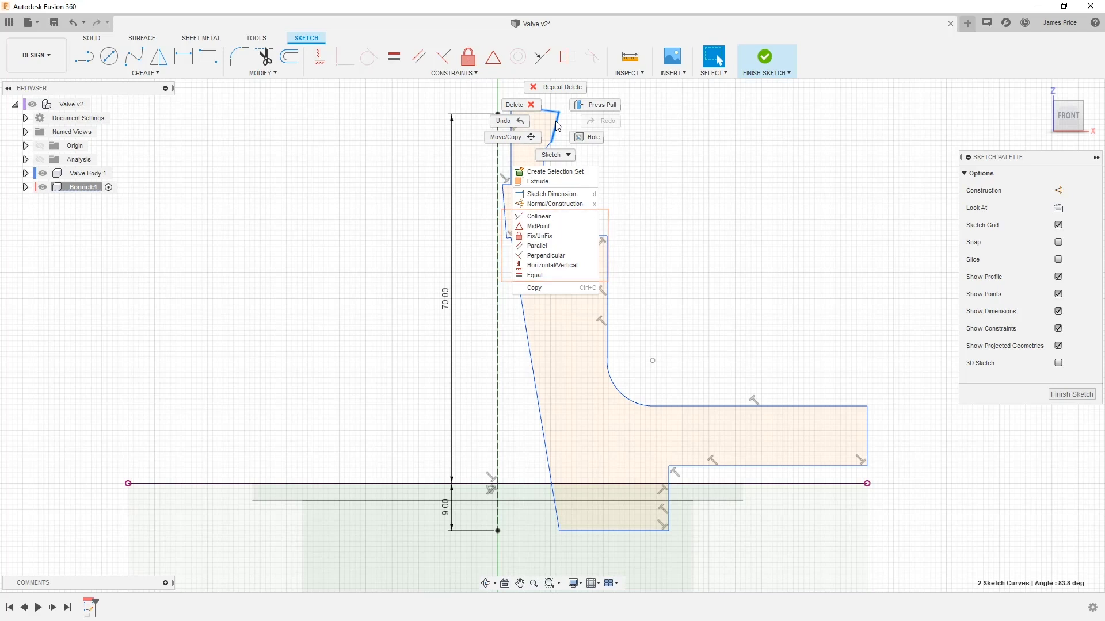
click(579, 266)
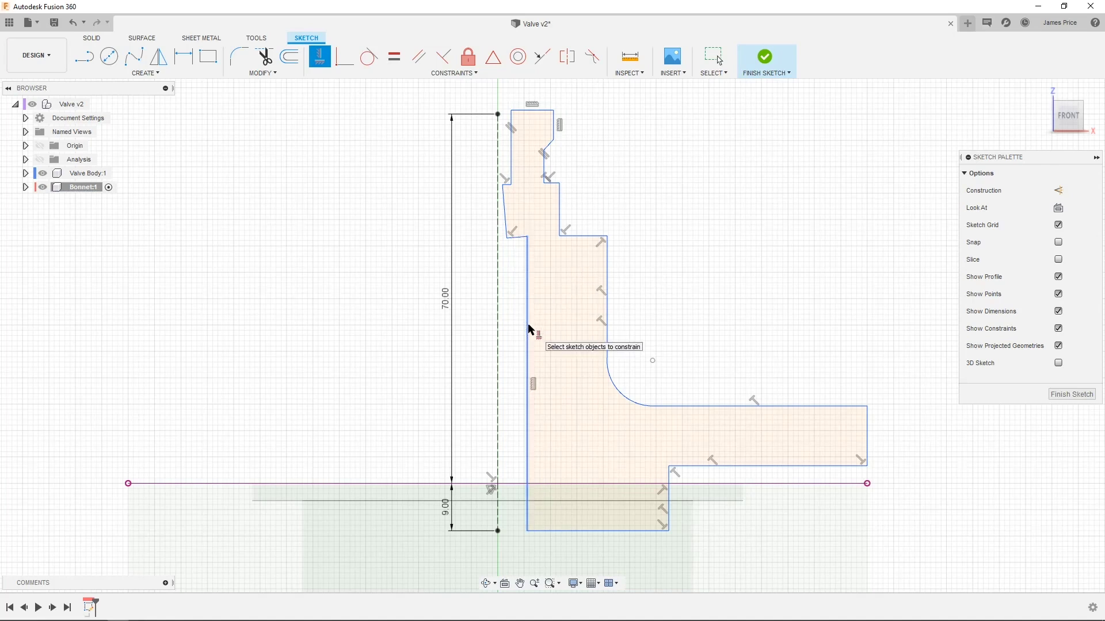
click(516, 238)
key(Escape)
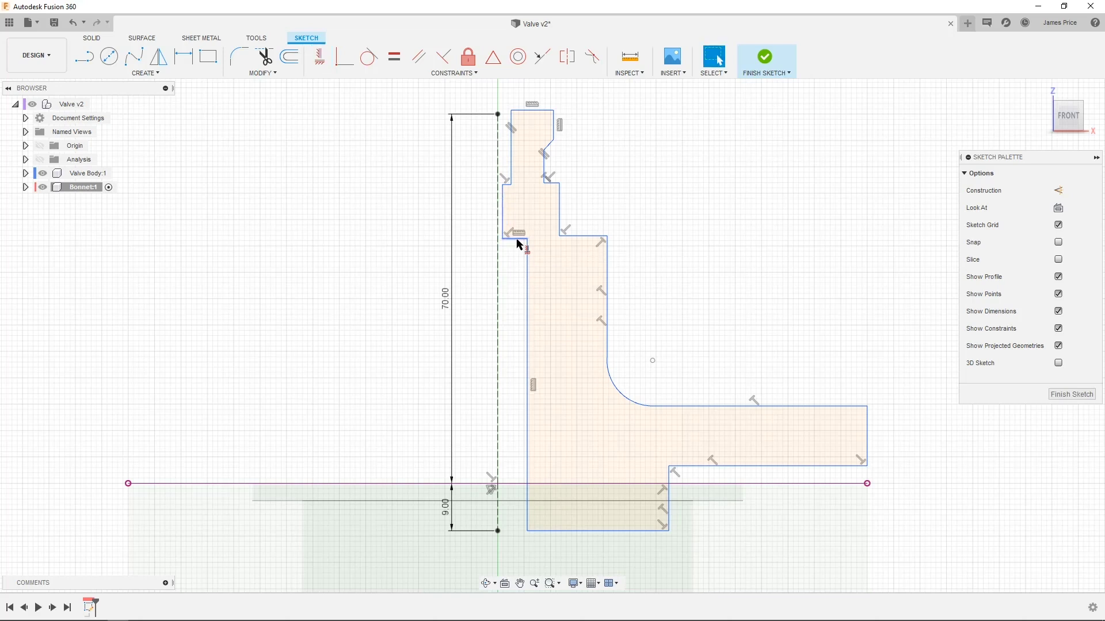
click(395, 59)
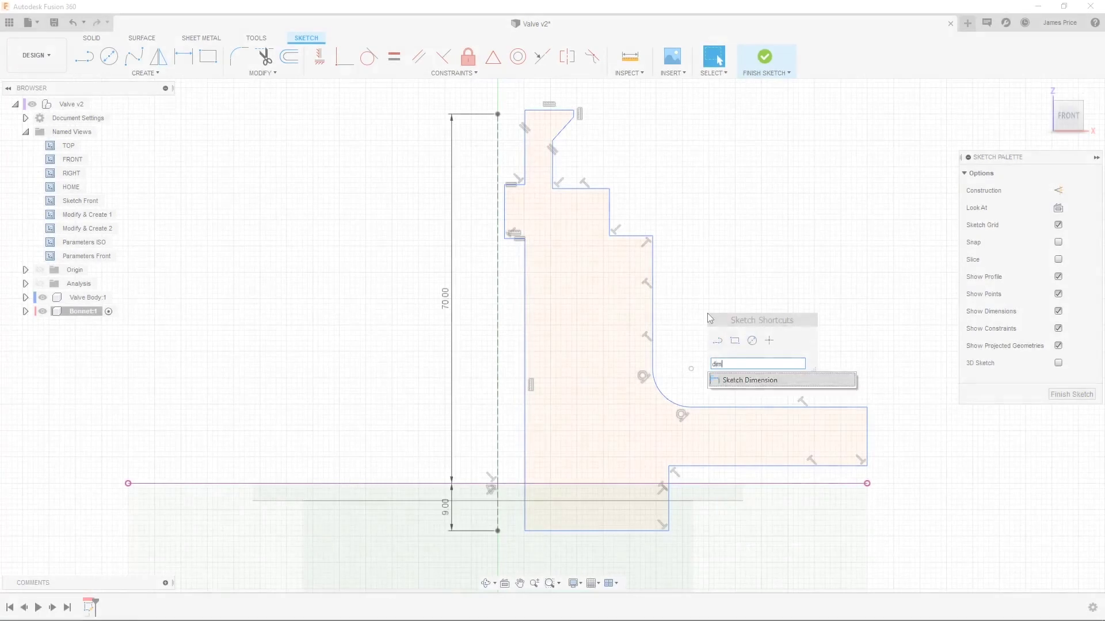
Dimension the profile's long inner edge 20 mm from the central construction axis
key(Return)
click(524, 445)
click(499, 455)
click(514, 553)
text(20)
key(Return)
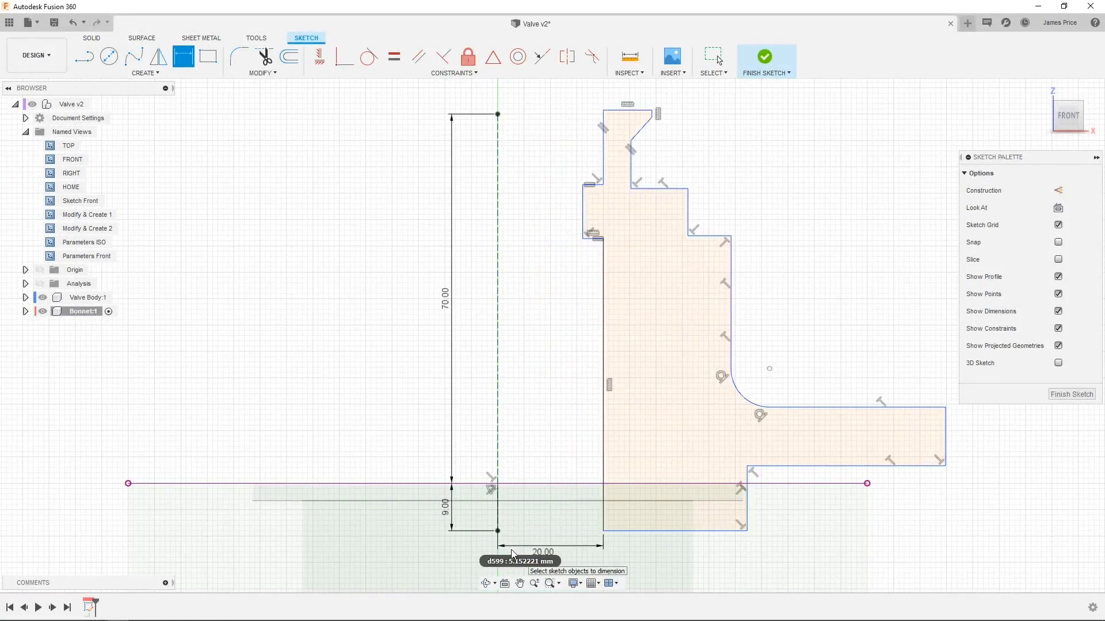
Dimension the width of the profile's bottom edge at 16 mm
click(668, 530)
click(674, 554)
text(16)
key(Return)
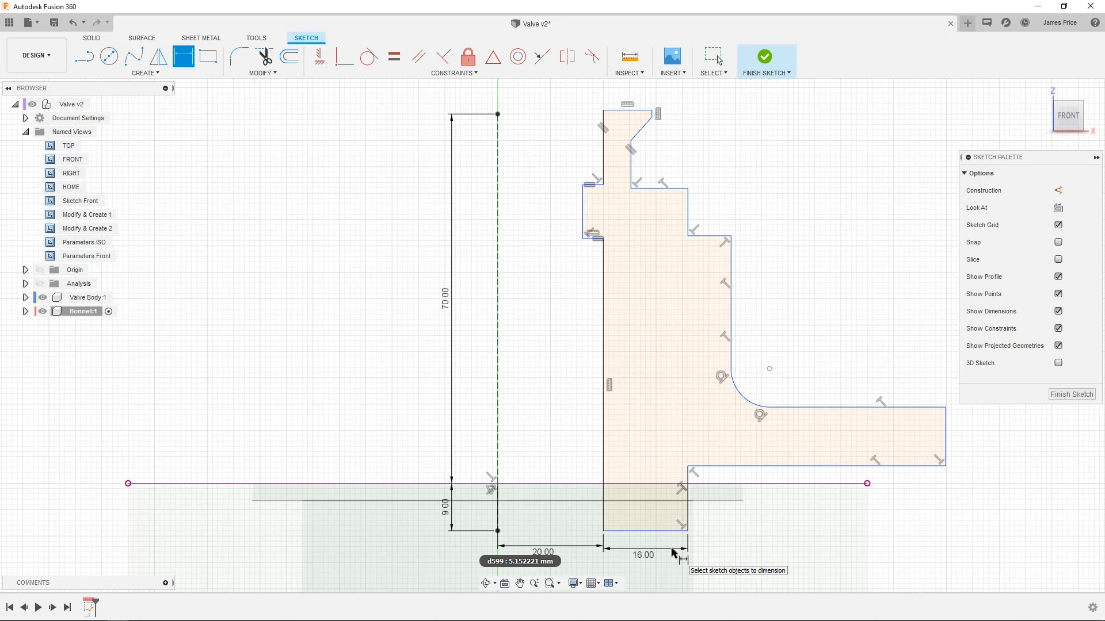
click(741, 396)
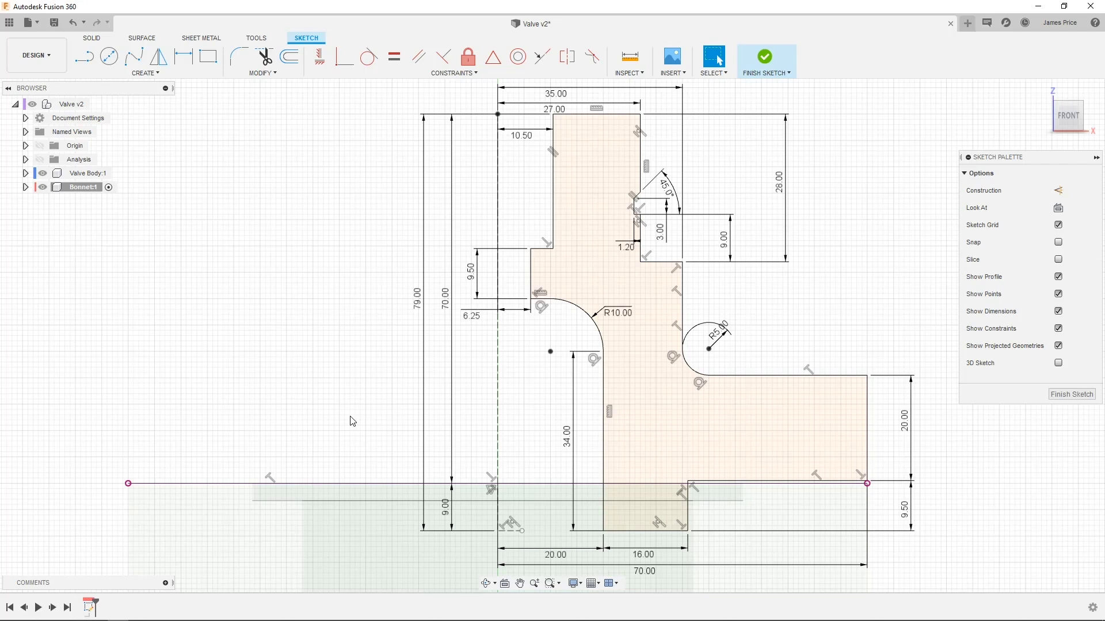
Open the design parameters and examine the Valve Body's Sketch1 dimensions and the form for adding a user parameter
click(257, 79)
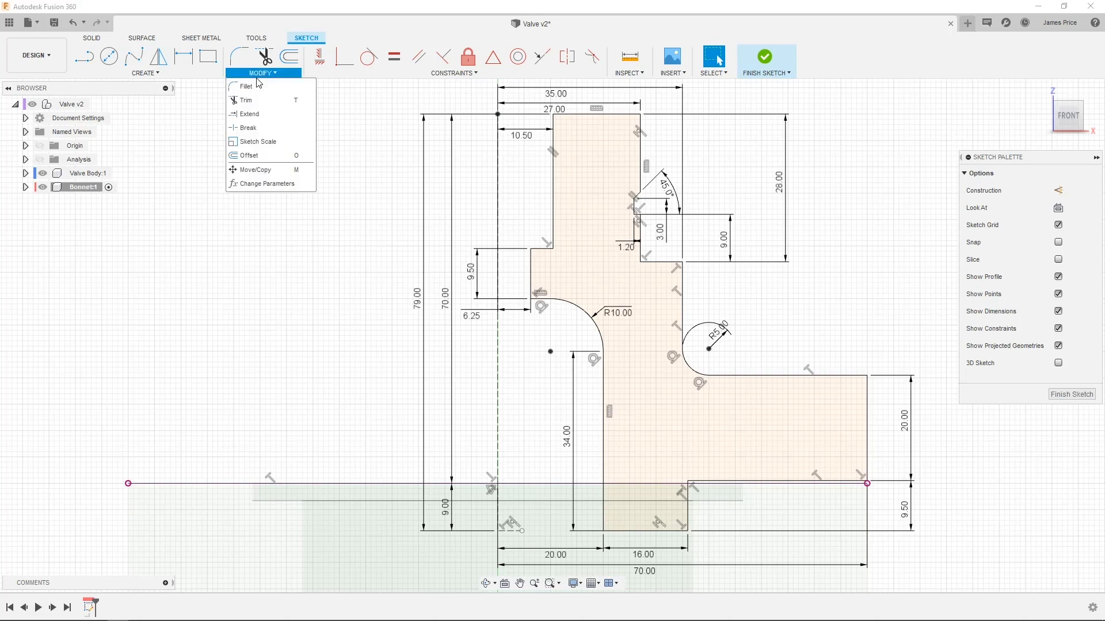
click(298, 184)
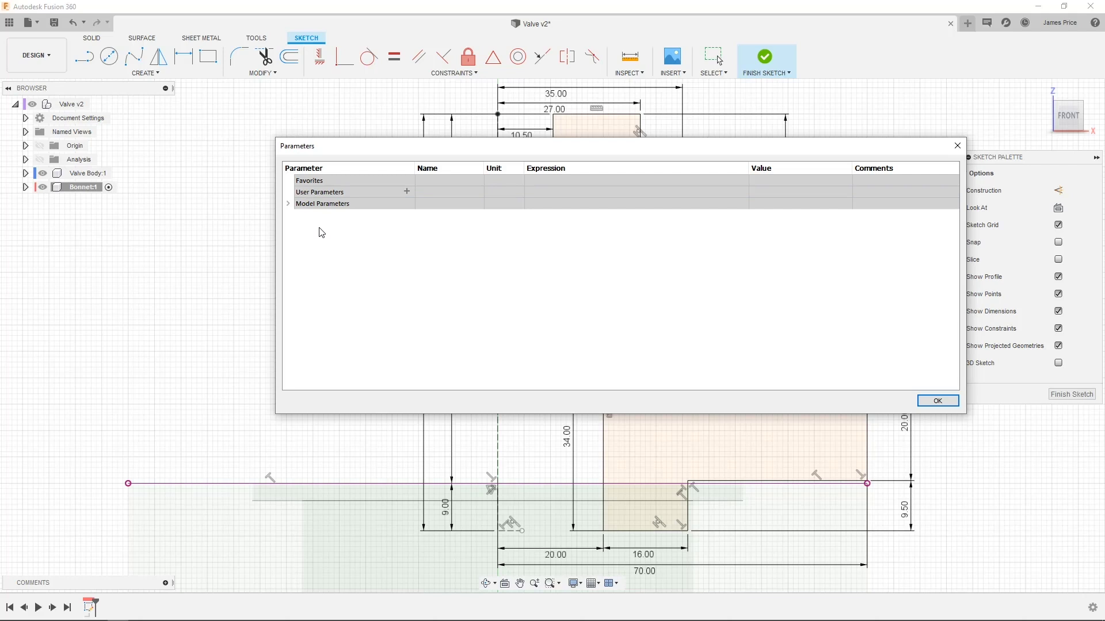
click(405, 191)
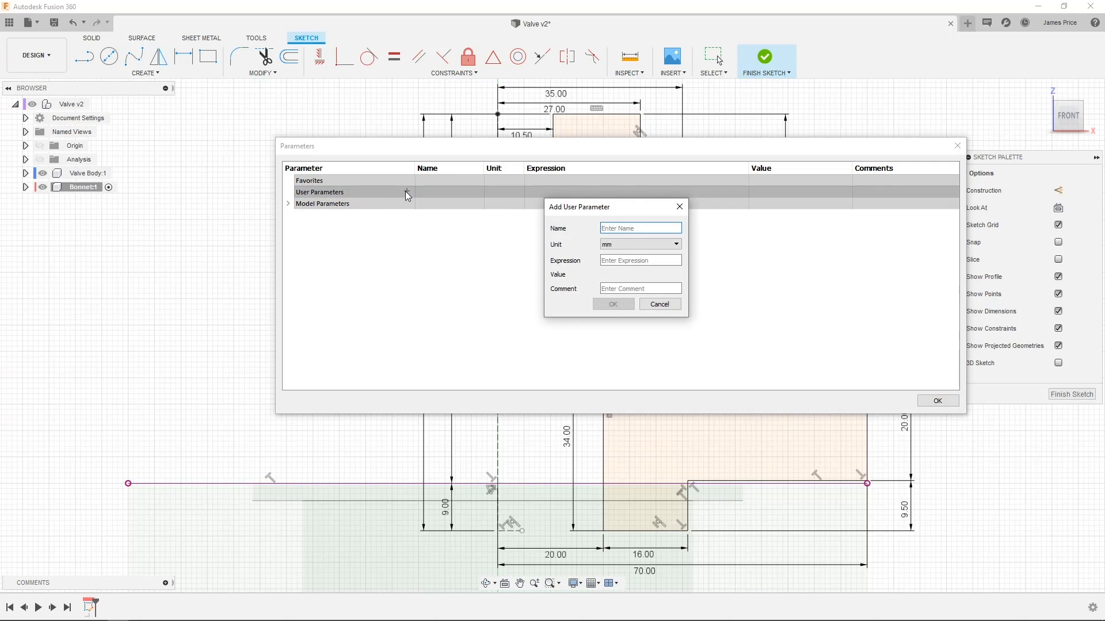
click(656, 304)
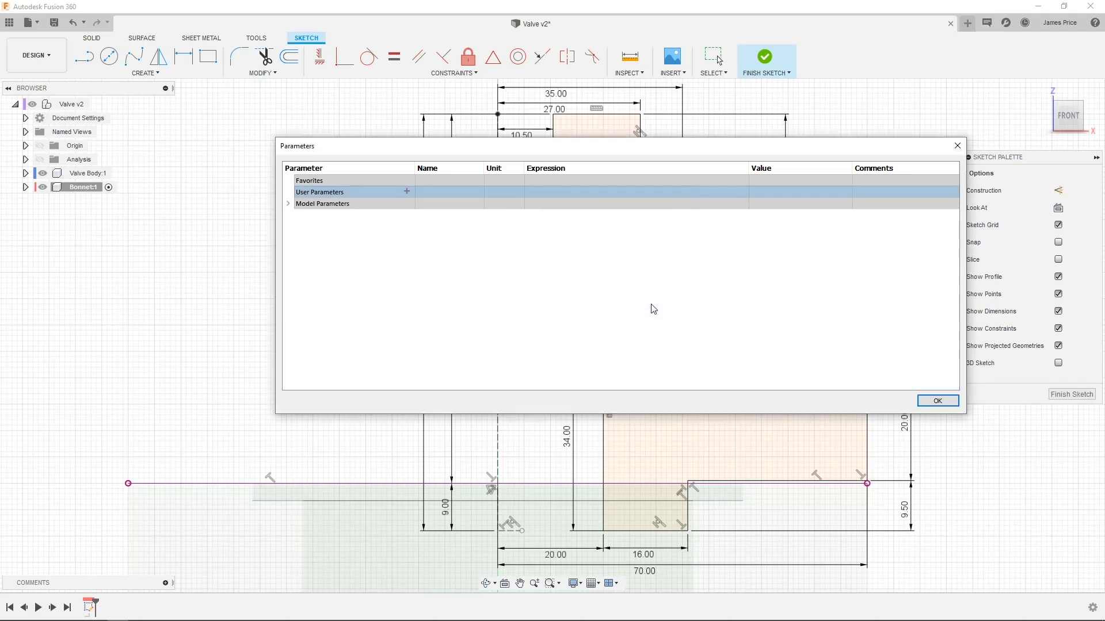
click(288, 204)
click(300, 215)
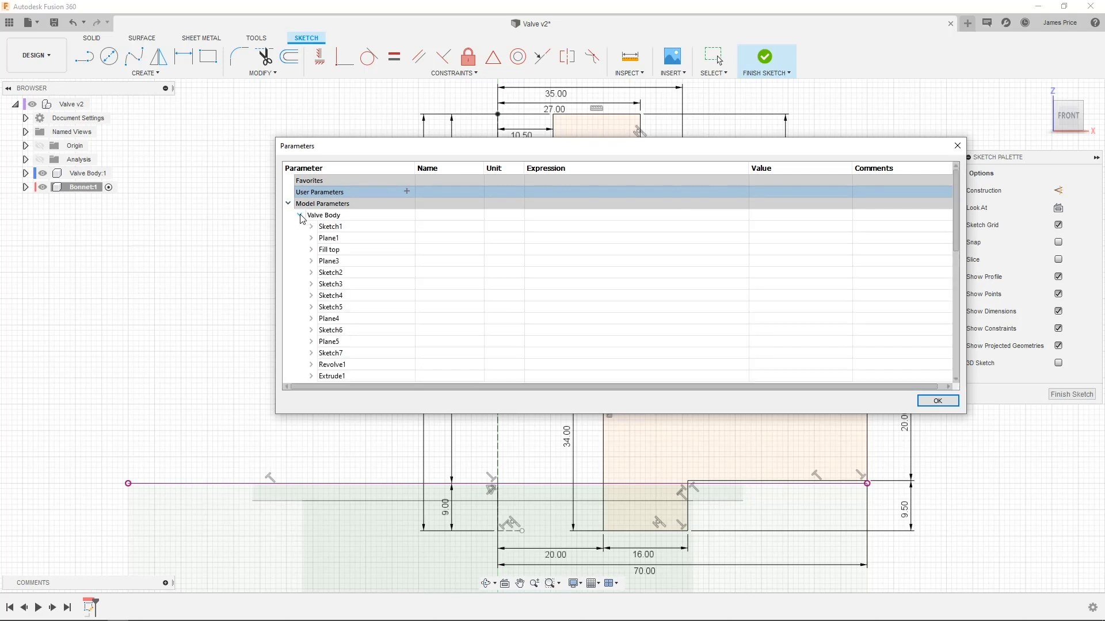
click(310, 228)
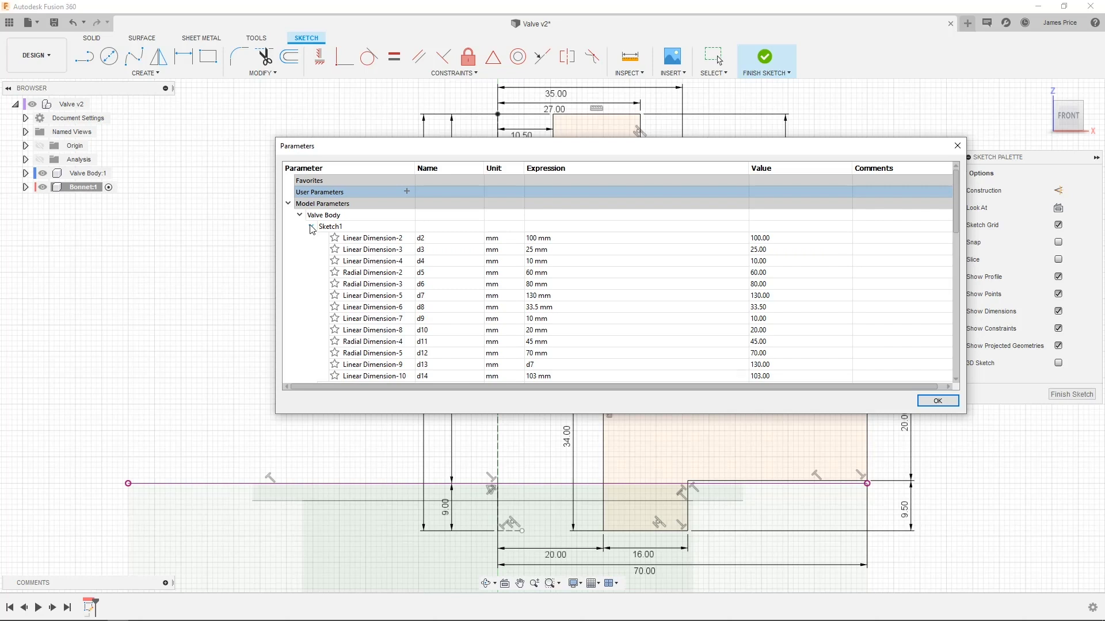
click(299, 216)
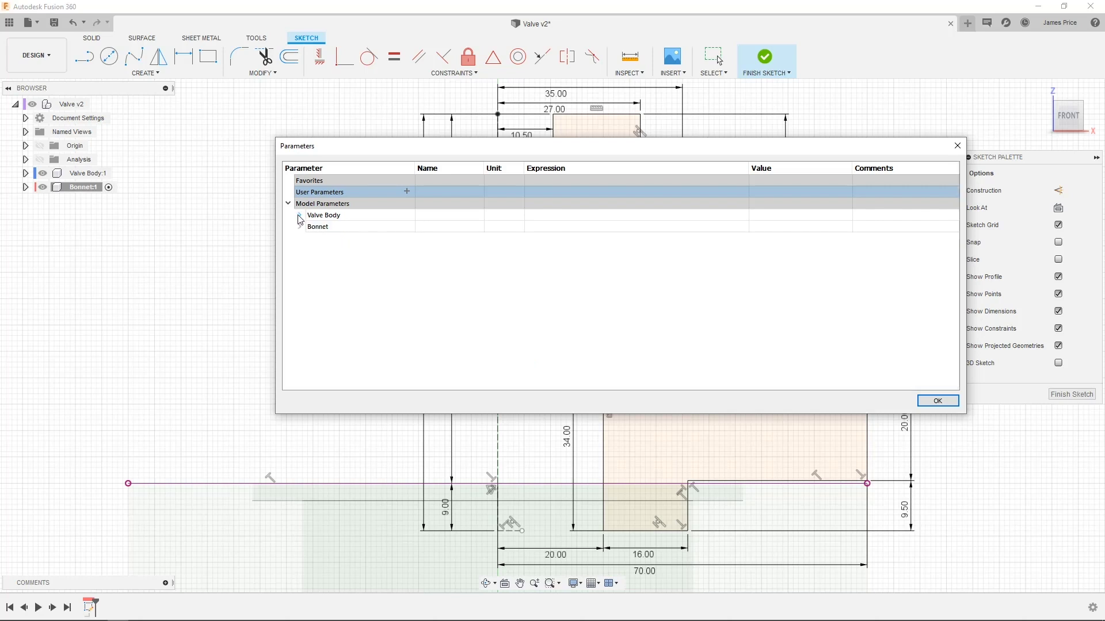
Add a user parameter named WallThickness in mm with the expression 1.5
click(406, 192)
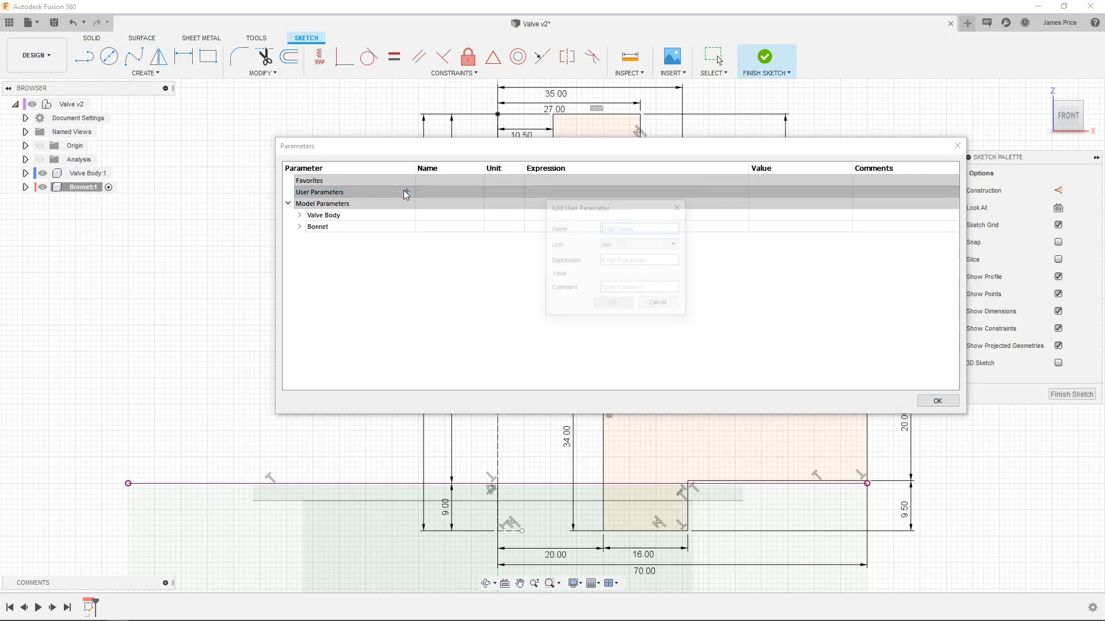
text(WallThickness)
key(Tab)
key(Tab)
text(1.5)
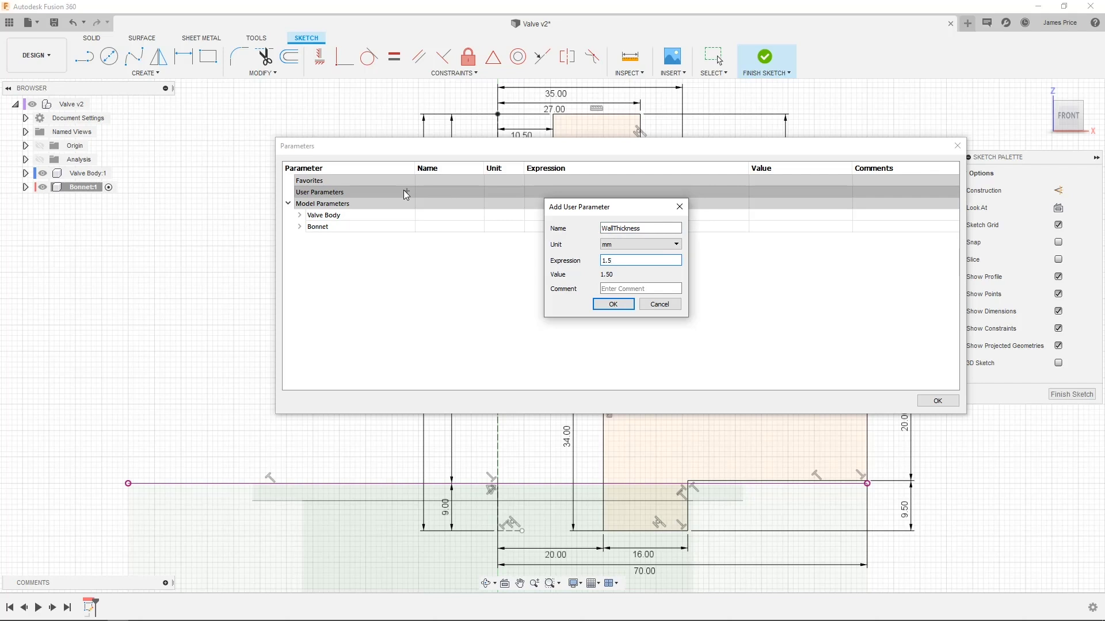
click(614, 304)
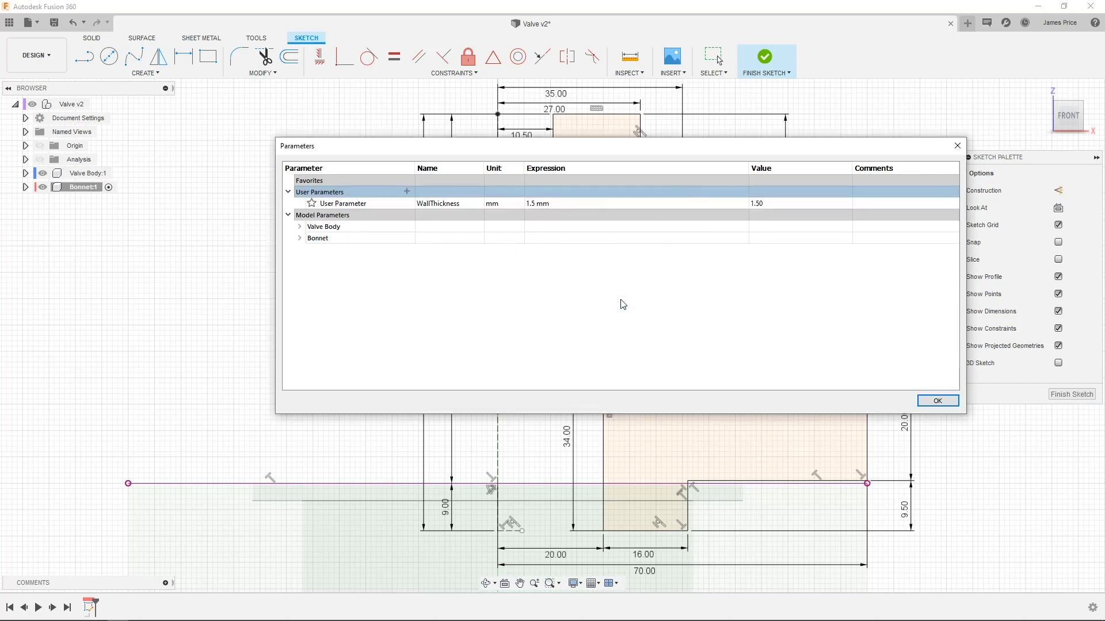
Rename the 70 mm Linear Dimension-2 parameter of the Bonnet's Sketch4 to OR and mark it as a favorite
click(299, 238)
click(310, 250)
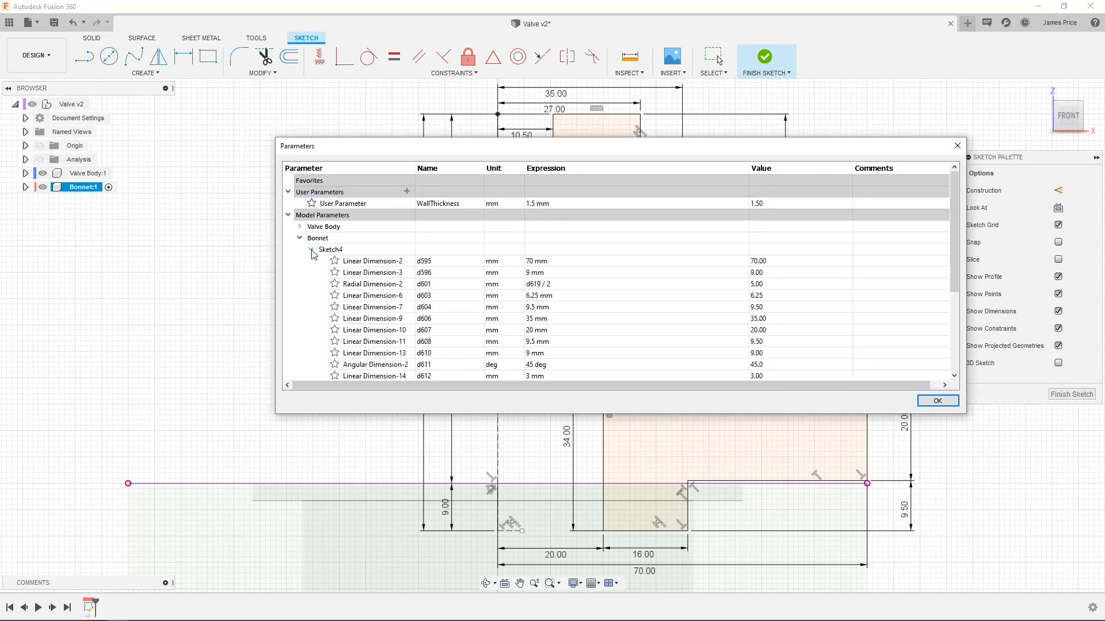
click(420, 264)
click(426, 263)
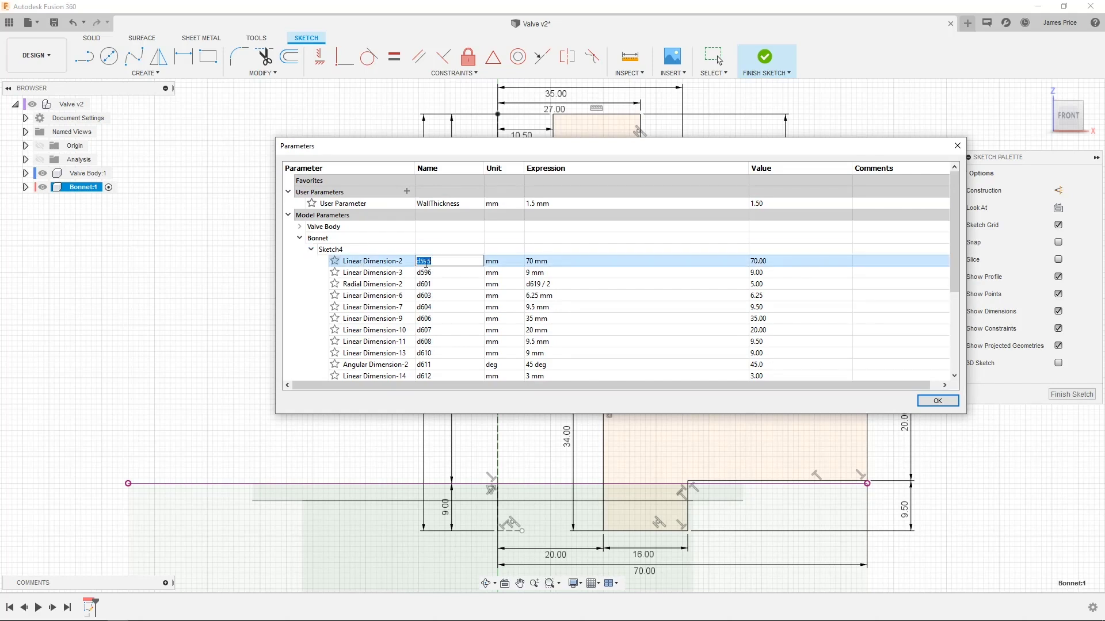
text(OR)
key(Return)
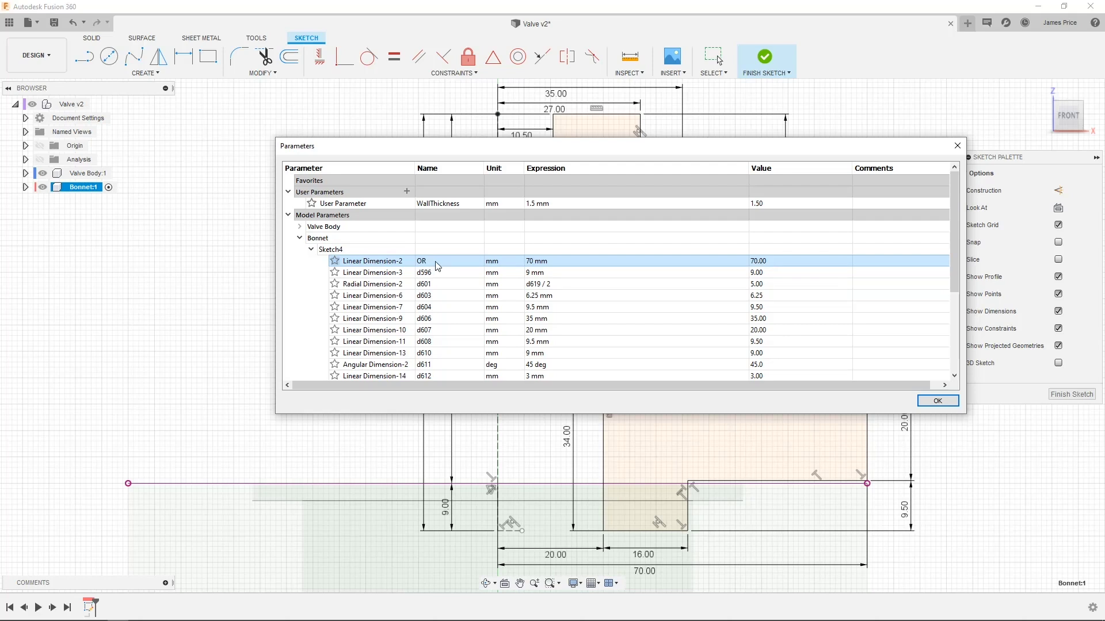
click(334, 262)
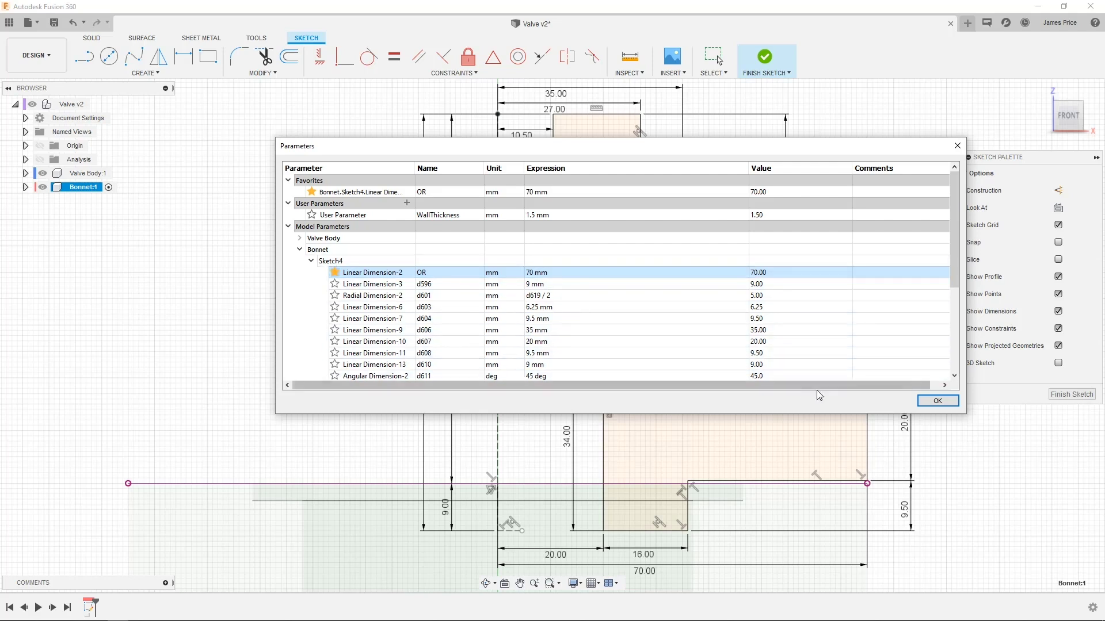
click(930, 402)
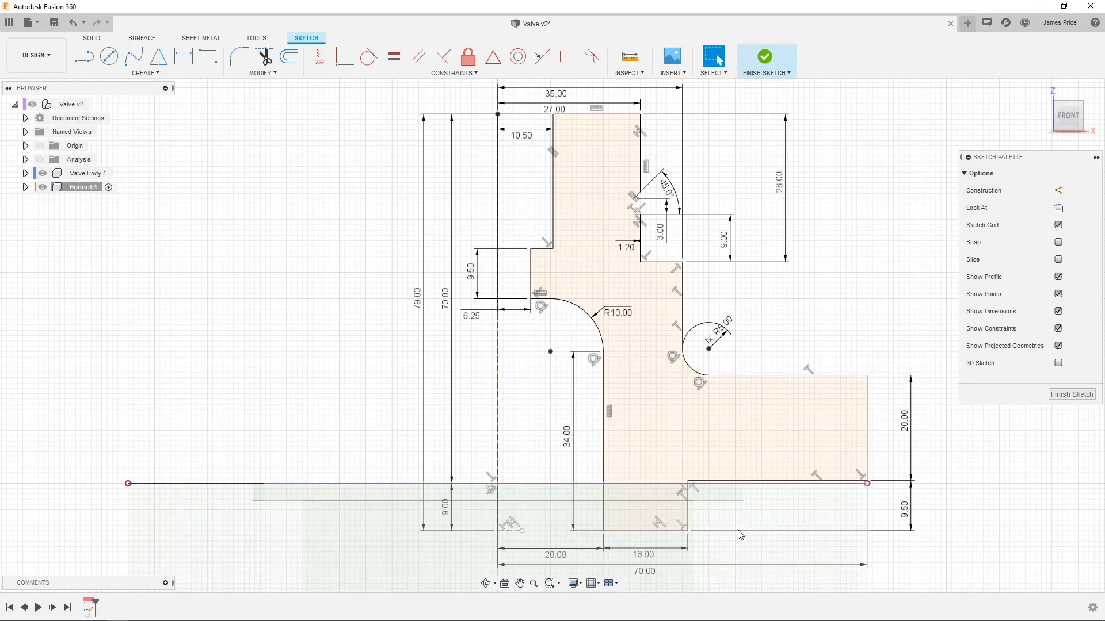
Link the 70 mm horizontal dimension from the axis to the flange's outer edge to the OR parameter
double_click(651, 572)
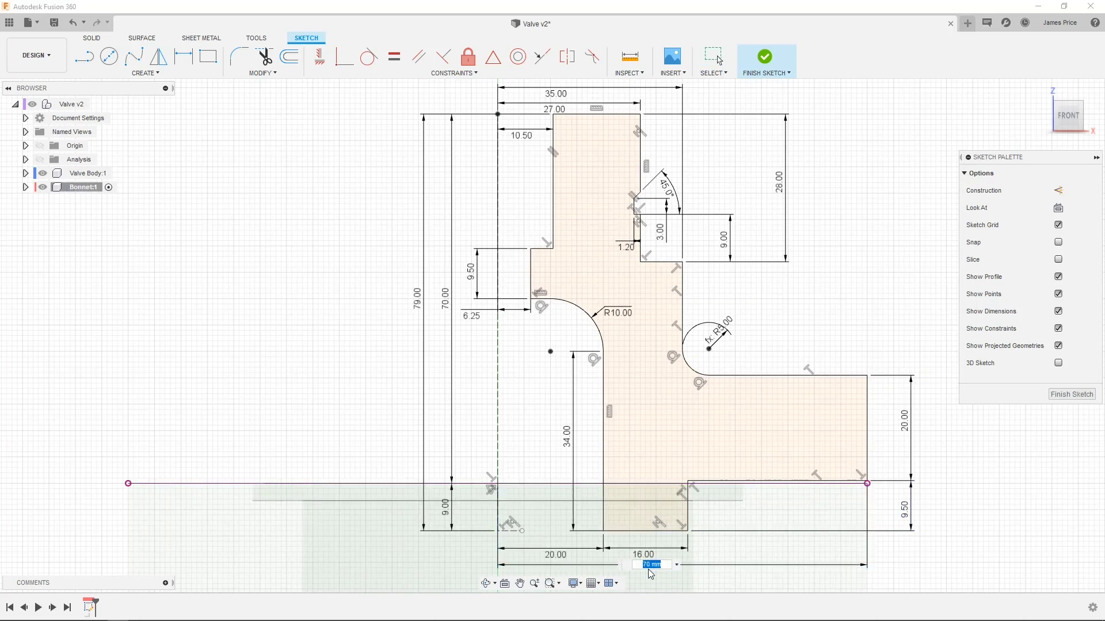
text(OR)
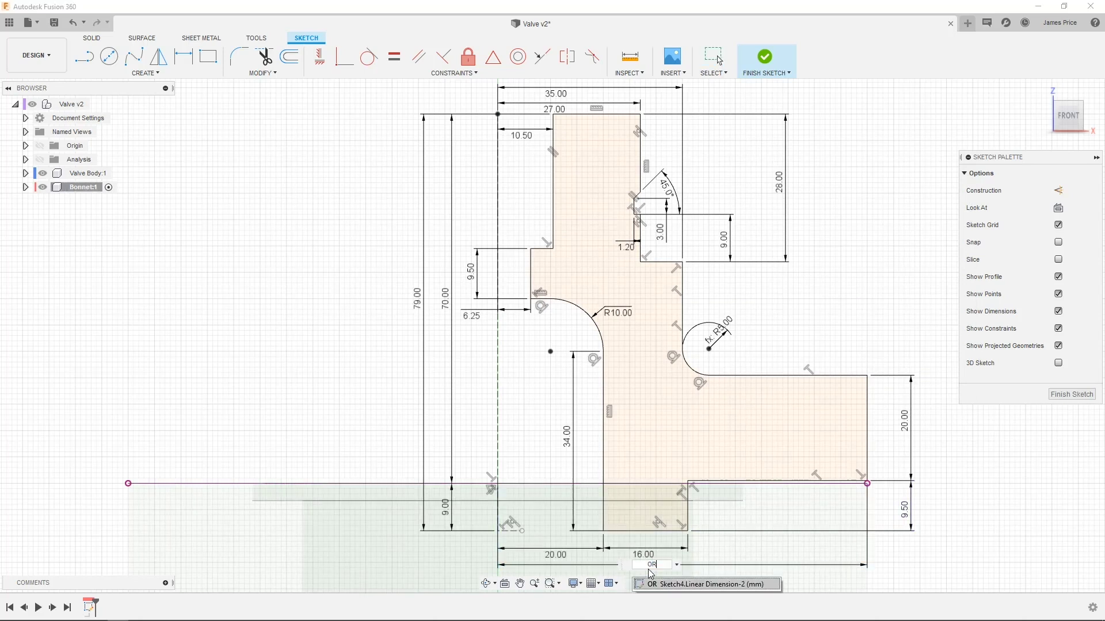
key(Return)
key(Return)
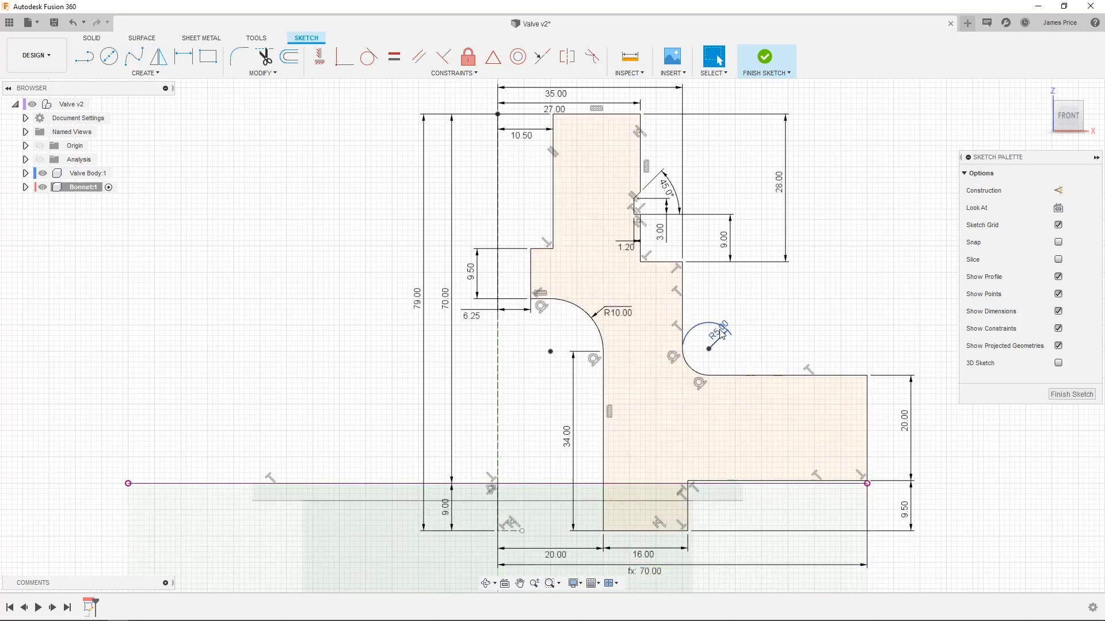
Set the R5 corner arc's radius to the inner R10 arc's dimension divided by 2
double_click(720, 334)
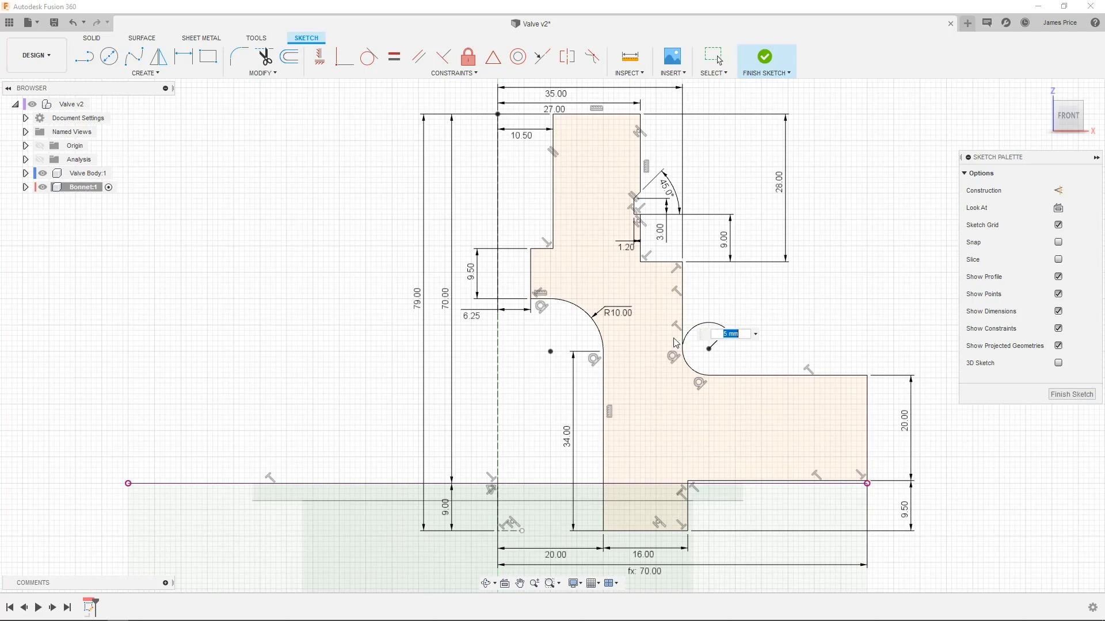
click(624, 318)
text(/2)
key(Return)
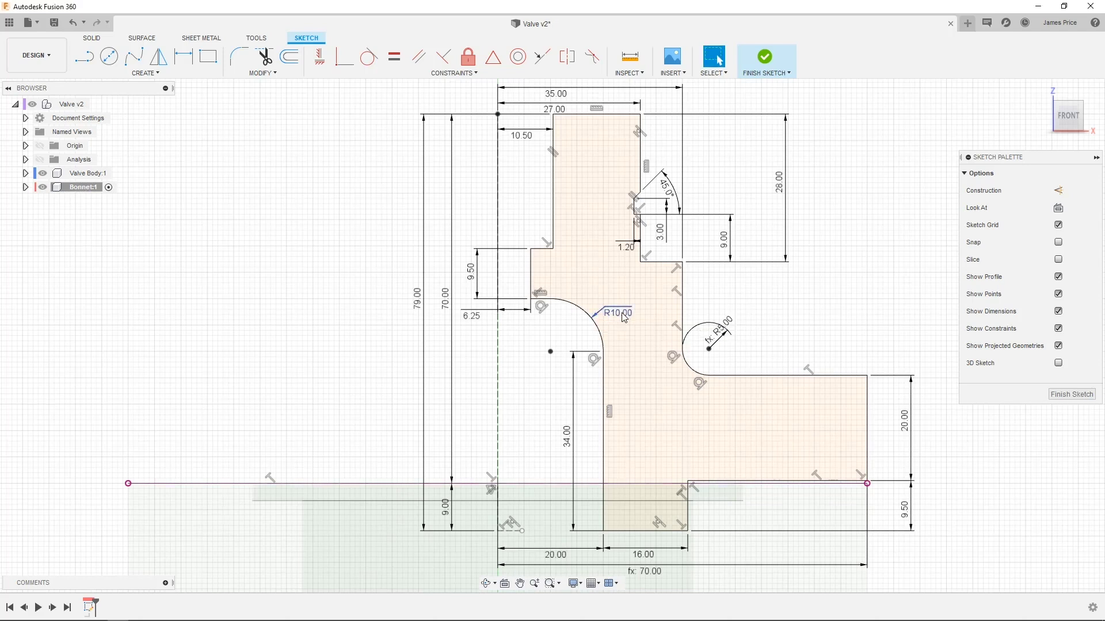
Try a radius of 8 mm on the inner R10 arc and undo the change
double_click(625, 318)
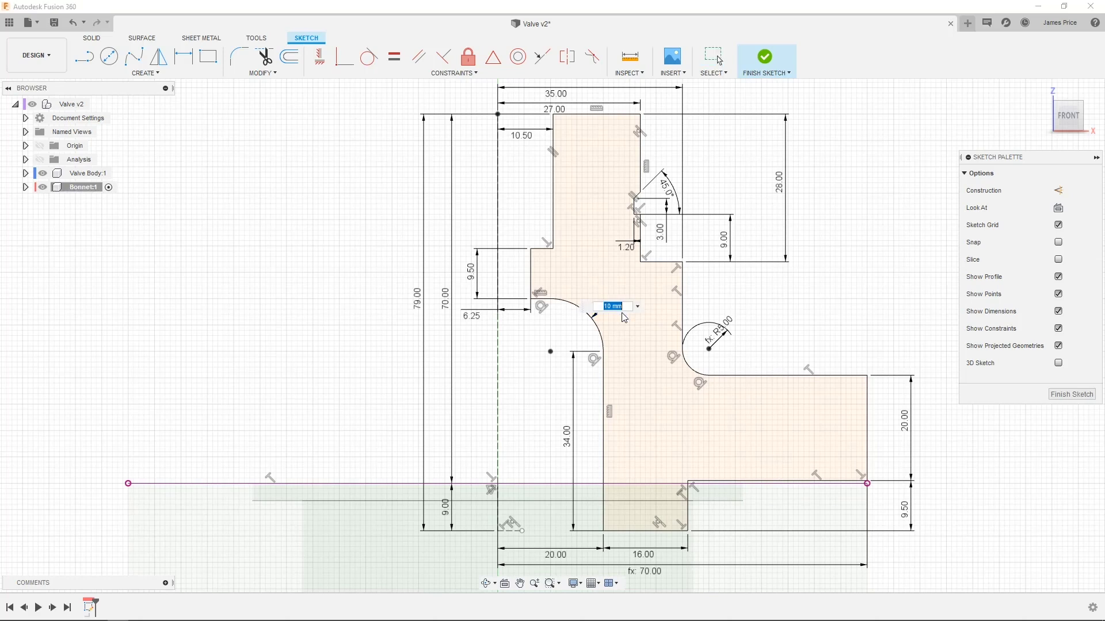
text(8)
key(Return)
key(ctrl+z)
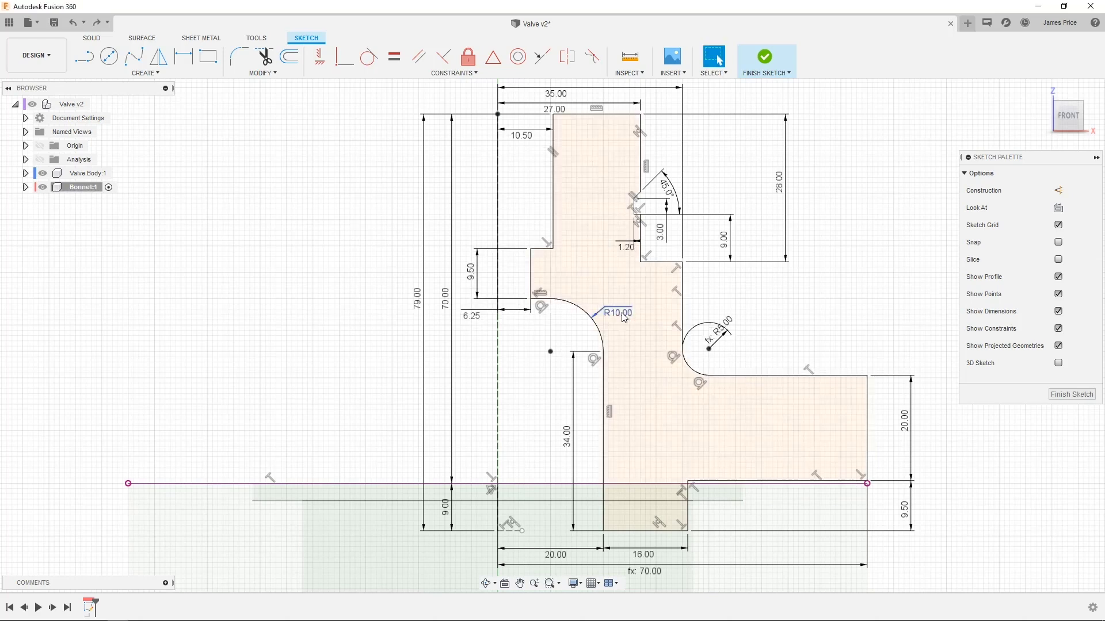
Set the favorite parameter OR to 80 mm in the design parameters
click(279, 74)
click(291, 184)
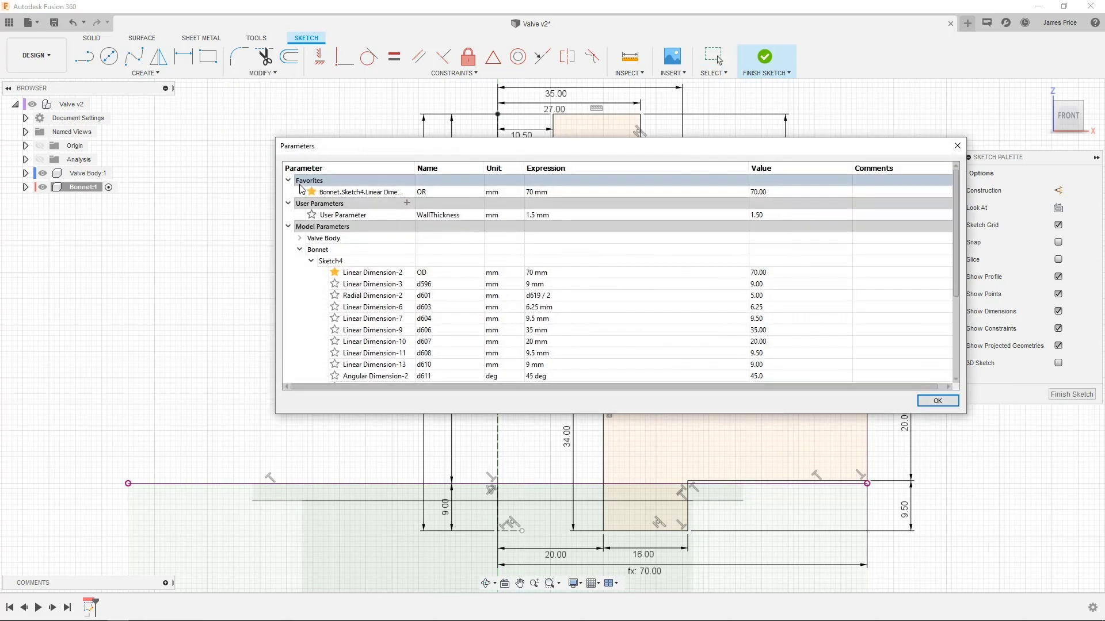
click(530, 193)
text(80)
key(Return)
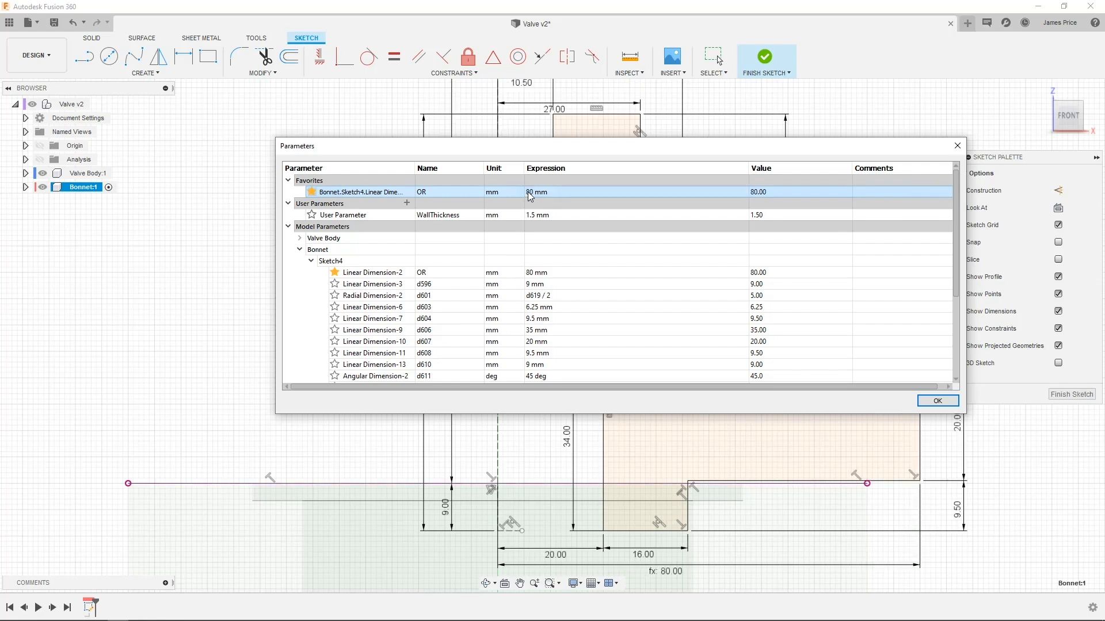
Set the OR parameter to 70 mm and close the parameters
click(529, 194)
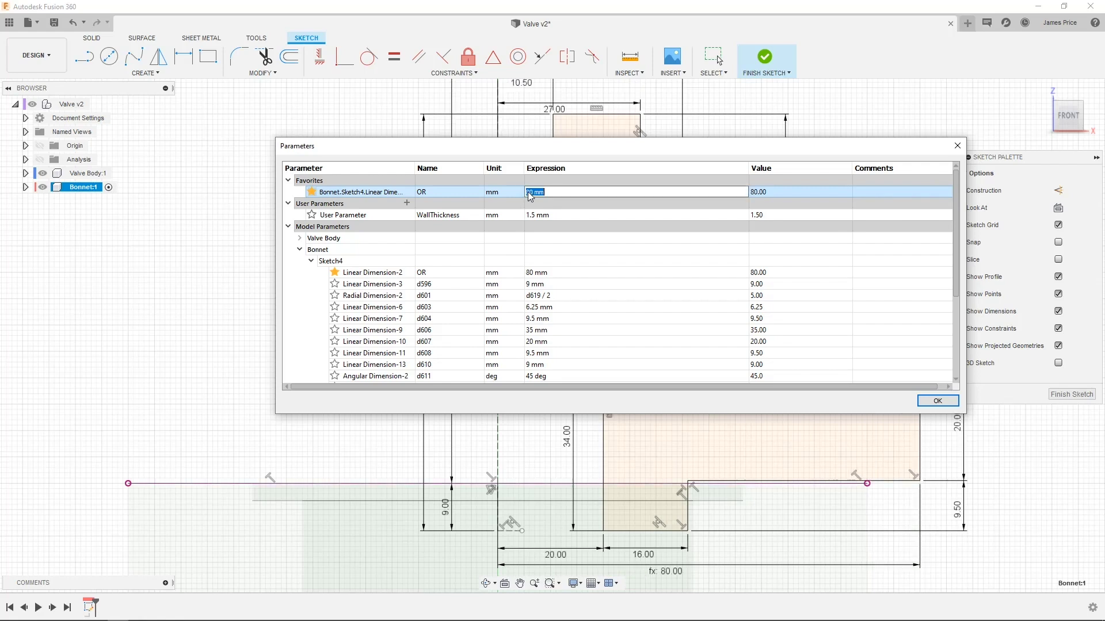
text(70)
key(Return)
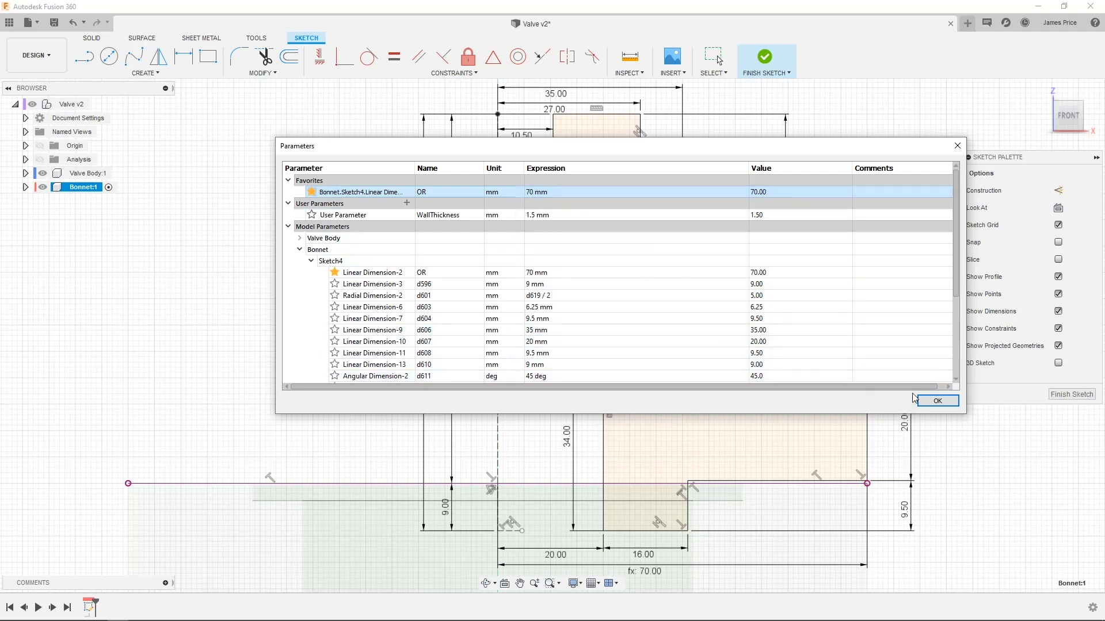
click(942, 402)
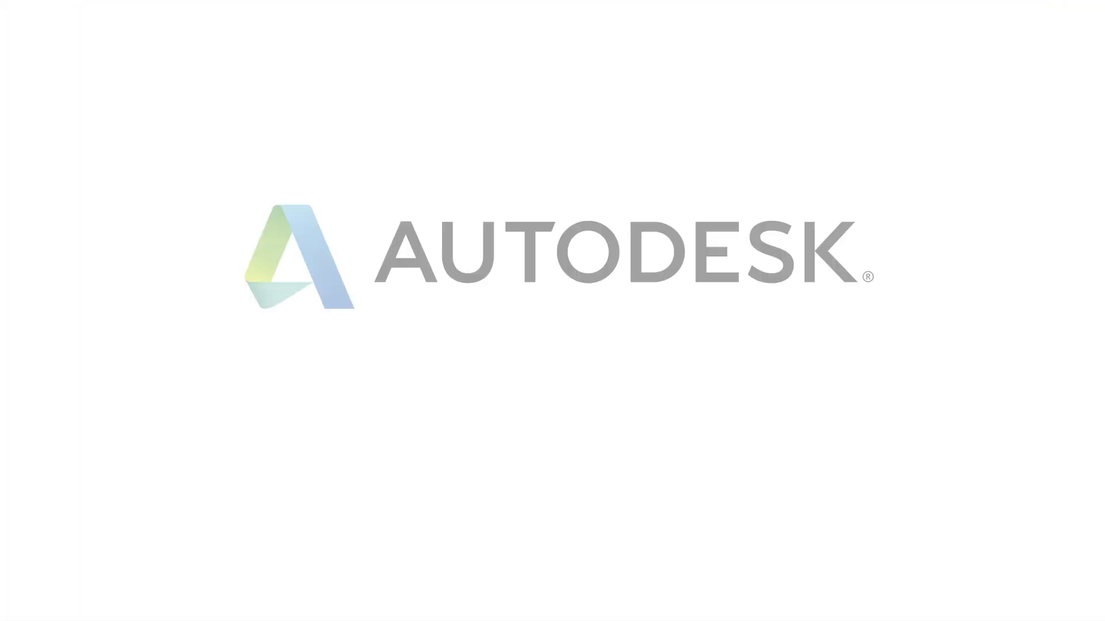